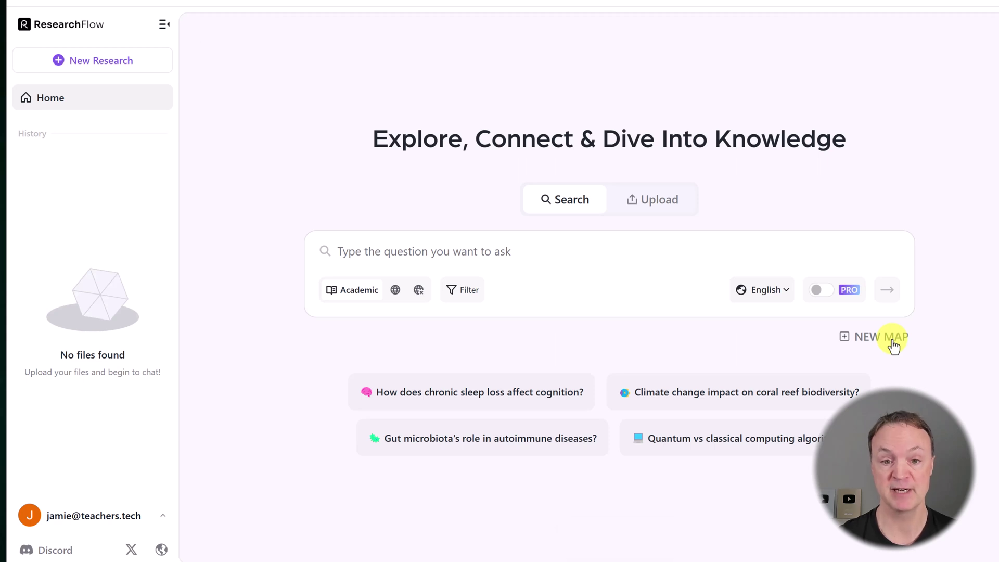
Step: Create a new map and turn on Pro search for it
{"action": "left_click", "coordinate": [893, 343]}
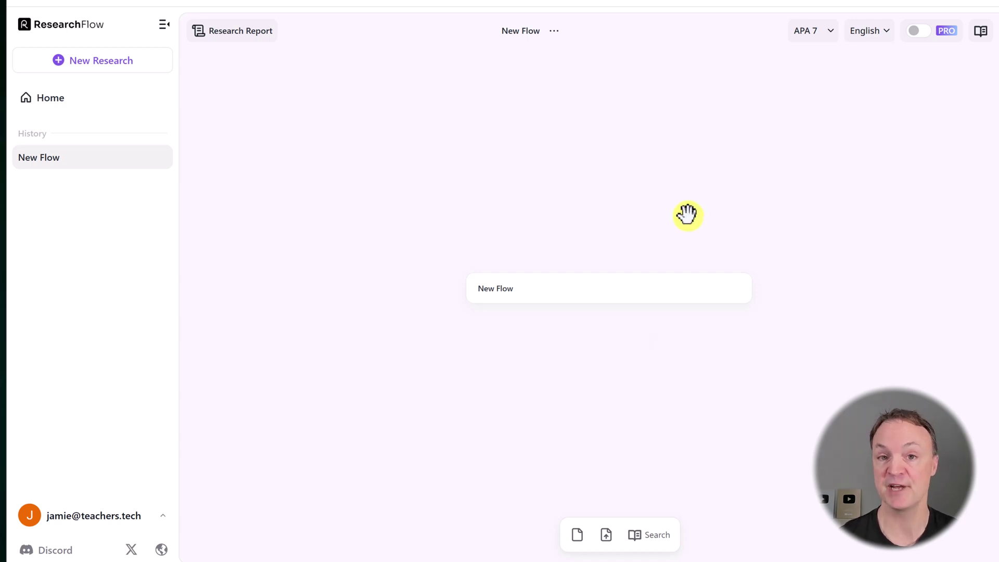
{"action": "mouse_move", "coordinate": [920, 35]}
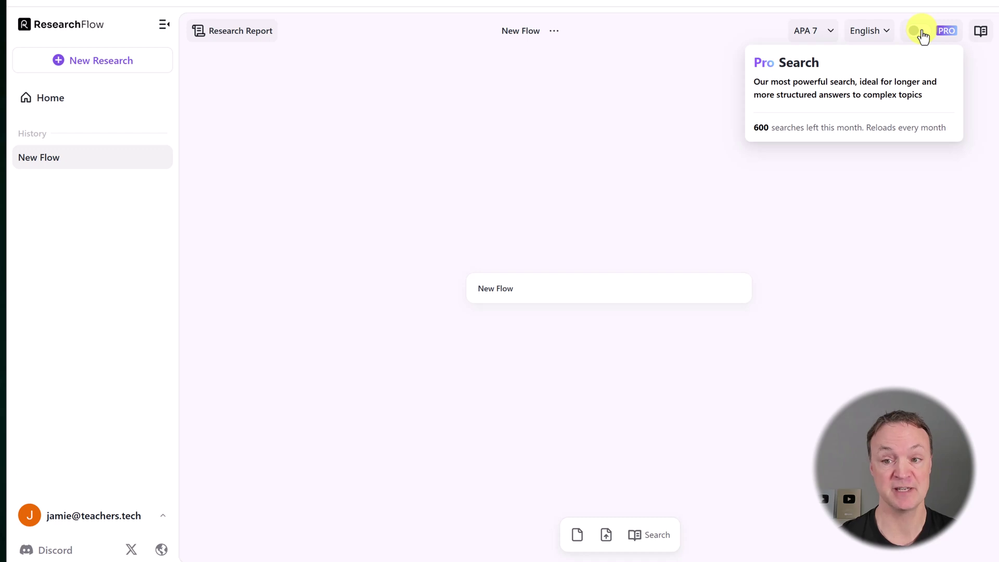
{"action": "left_click", "coordinate": [921, 34]}
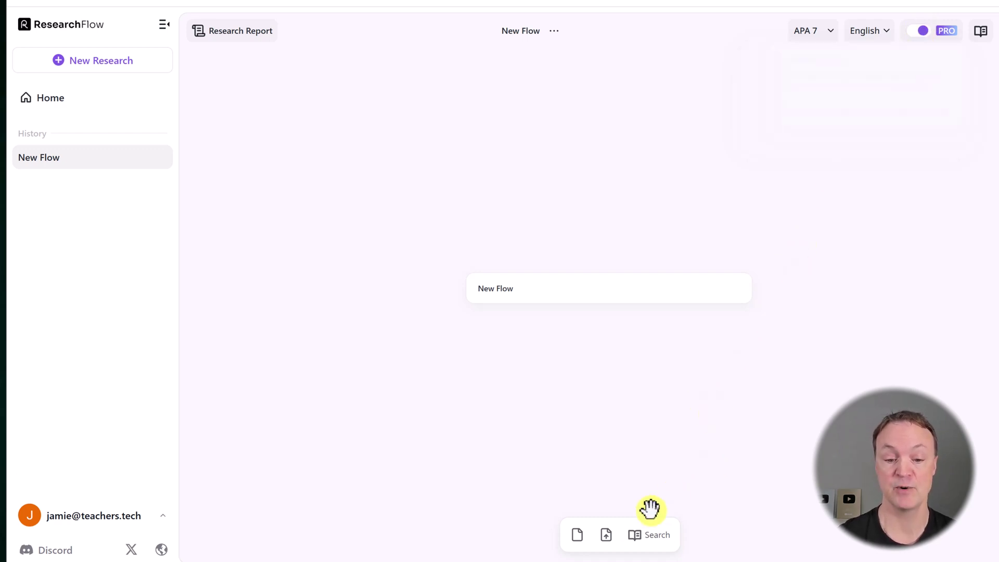
Step: Upload Electric-Vehicles-are-the-Future.pdf to the new map
{"action": "left_click", "coordinate": [606, 536]}
{"action": "scroll", "coordinate": [411, 153], "scroll_direction": "down", "scroll_amount": 3}
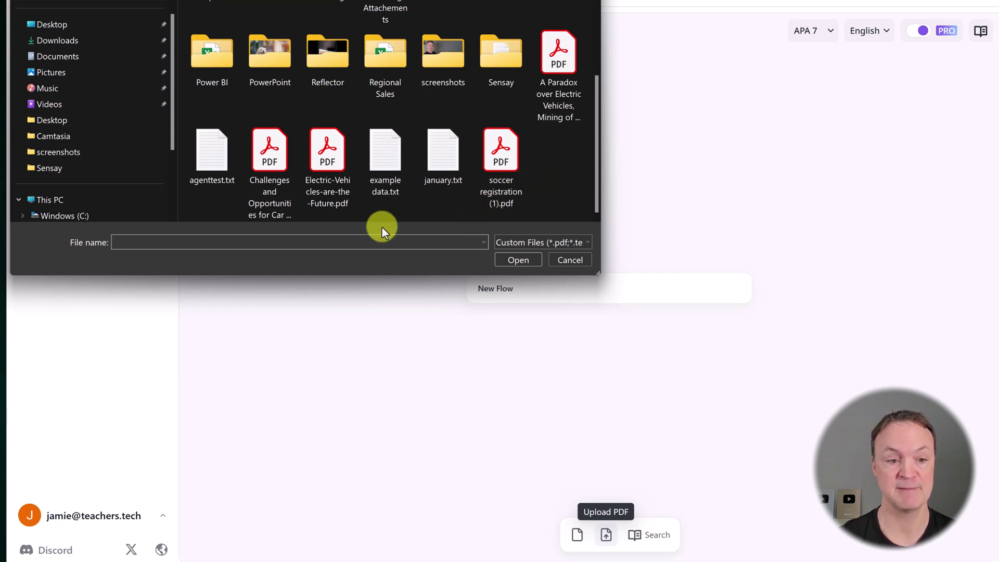
{"action": "left_click", "coordinate": [318, 150]}
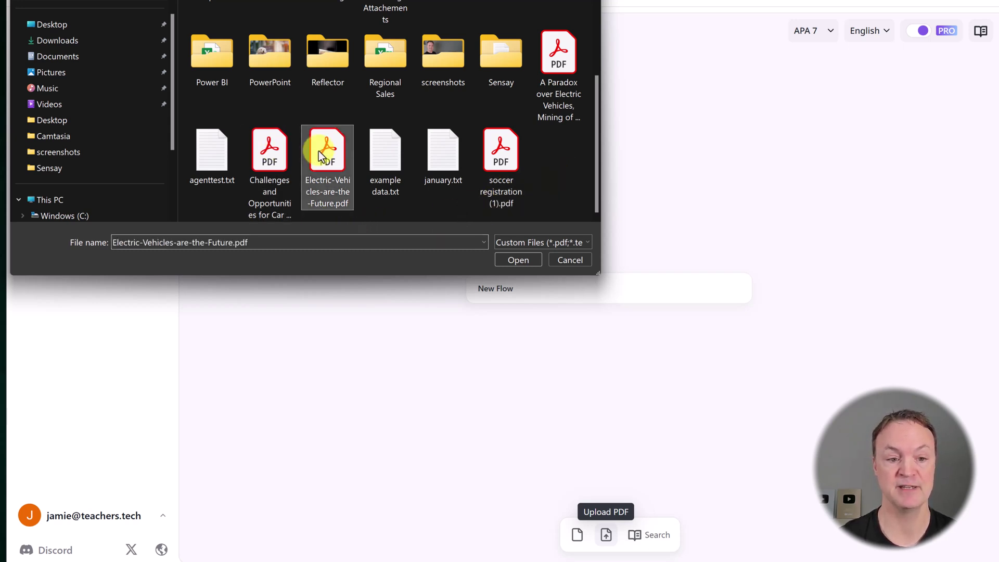
{"action": "left_click", "coordinate": [518, 260]}
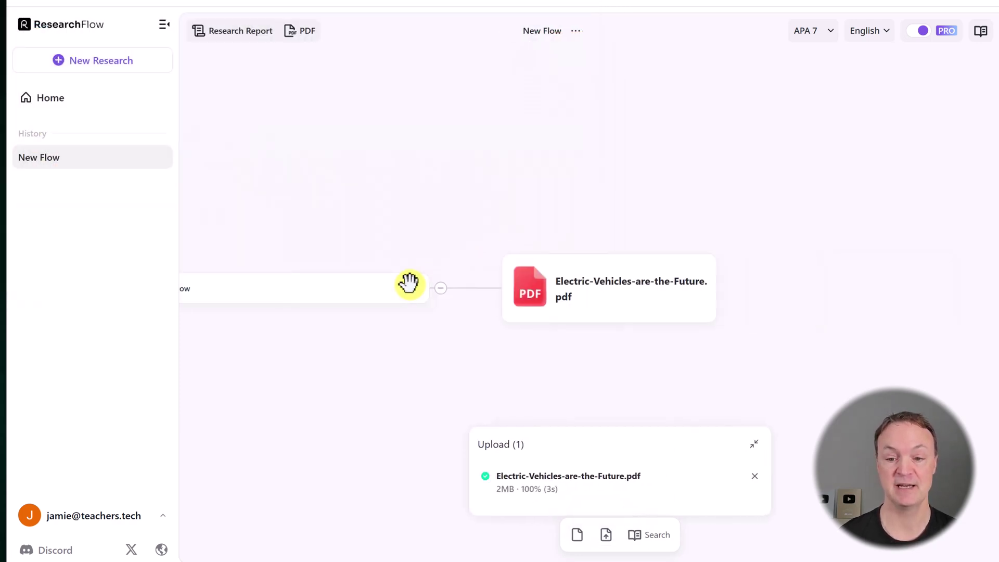
Step: Have the AI generate a mindmap from the uploaded Electric-Vehicles-are-the-Future.pdf node
{"action": "mouse_move", "coordinate": [590, 294]}
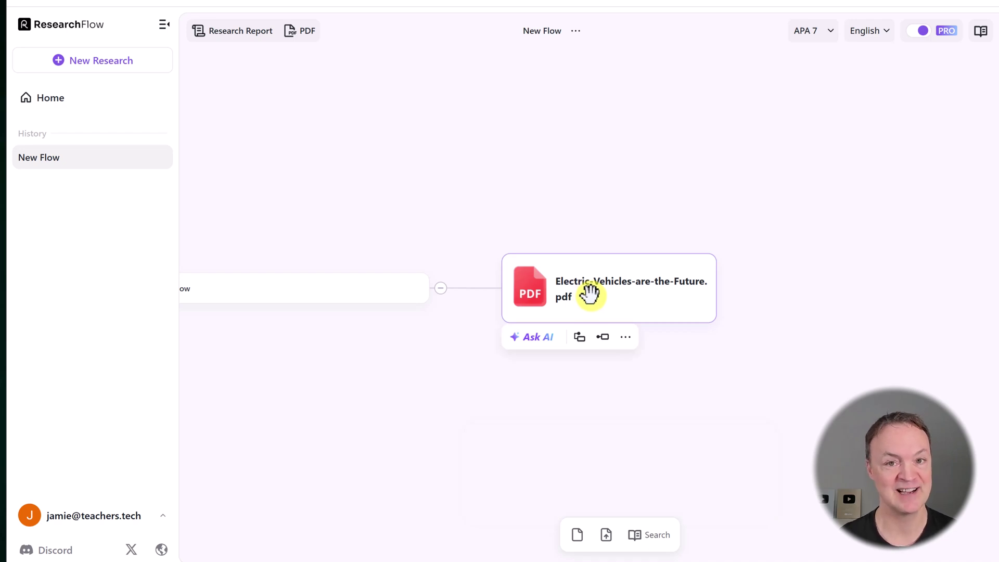
{"action": "left_click", "coordinate": [538, 339]}
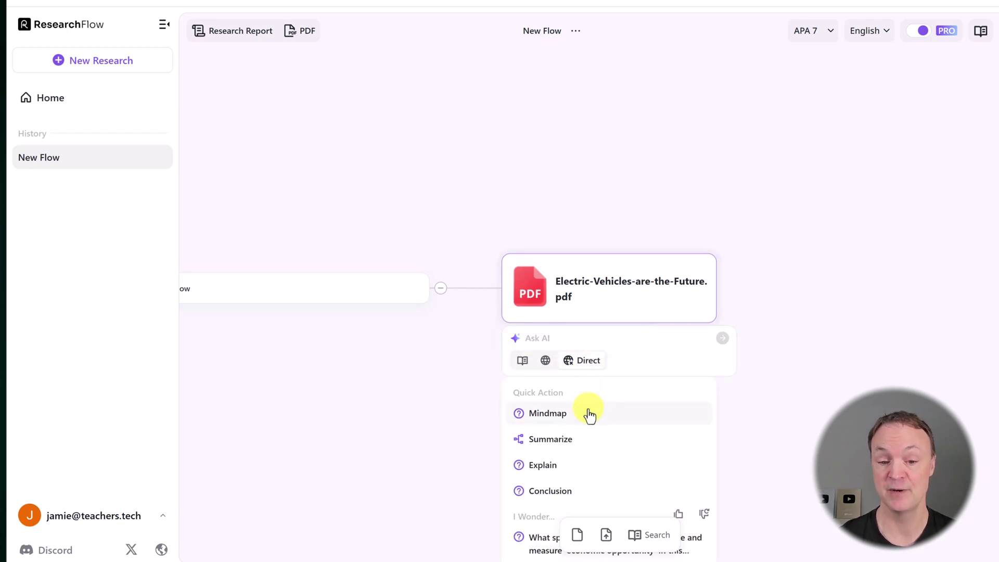
{"action": "left_click", "coordinate": [570, 417]}
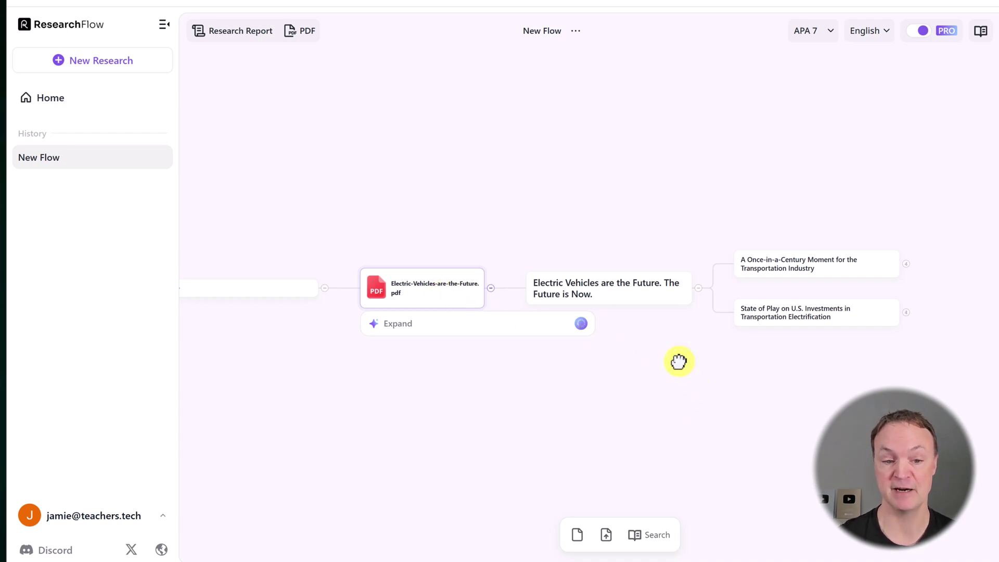
{"action": "left_click_drag", "start_coordinate": [677, 361], "coordinate": [620, 361]}
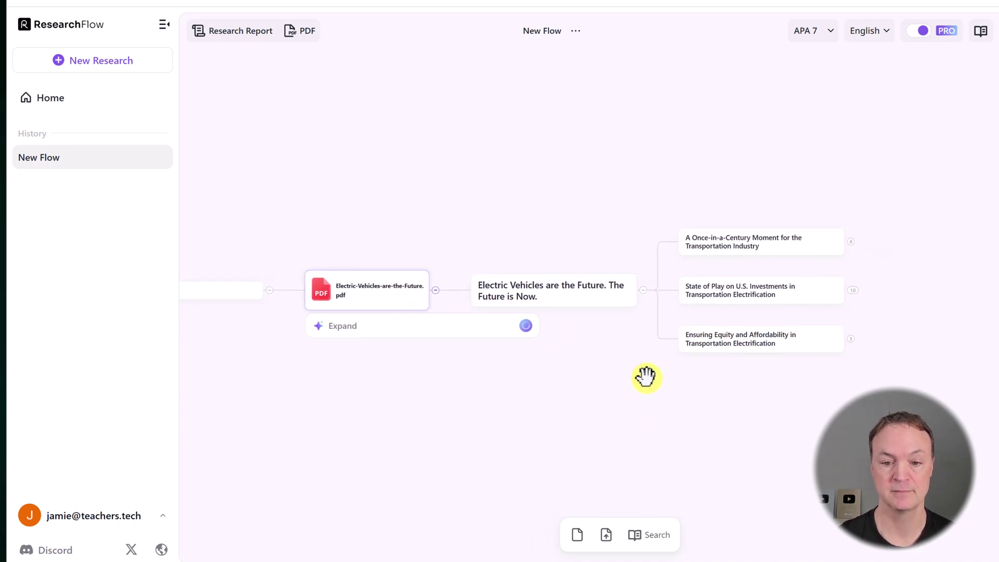
Step: View the PDF source of the "State of Play on U.S. Investments in Transportation Electrification" node and check the Research Report
{"action": "left_click", "coordinate": [684, 317]}
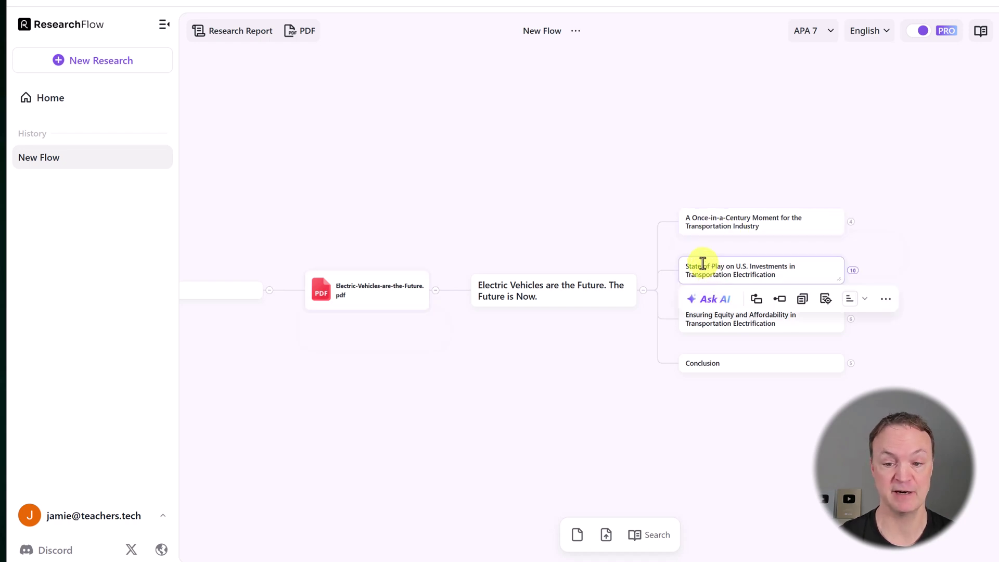
{"action": "left_click", "coordinate": [825, 299]}
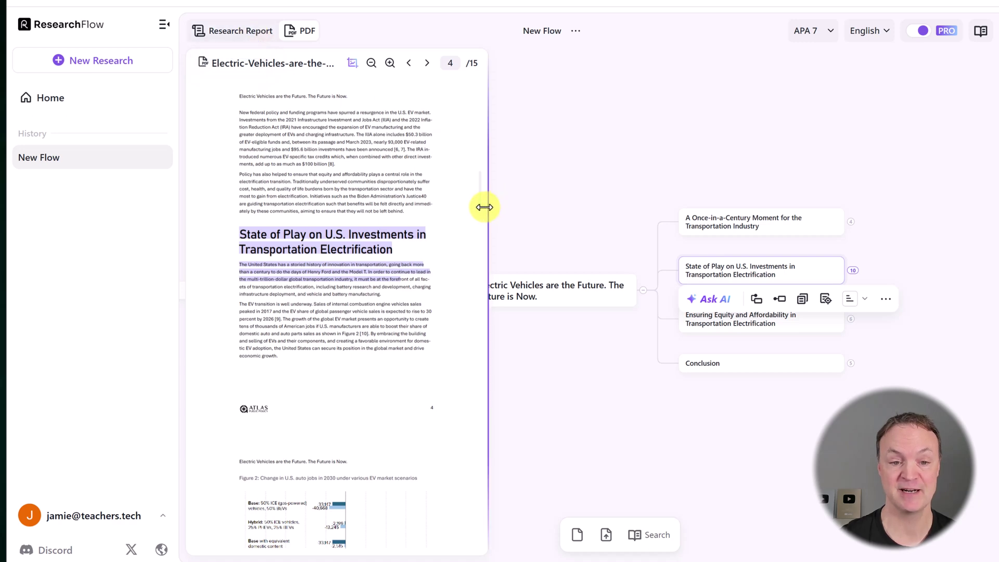
{"action": "left_click_drag", "start_coordinate": [479, 207], "coordinate": [484, 86]}
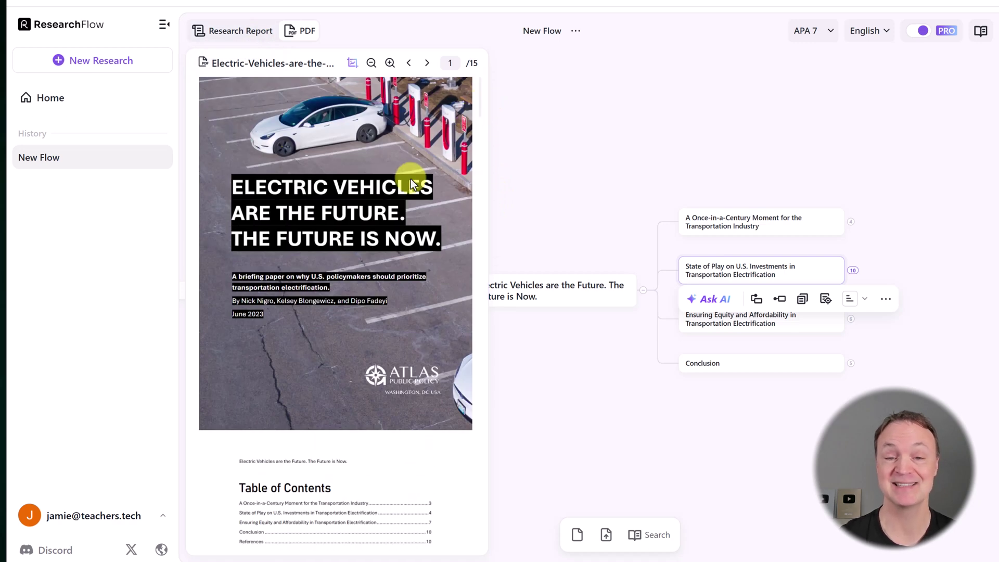
{"action": "scroll", "coordinate": [371, 196], "scroll_direction": "down", "scroll_amount": 10}
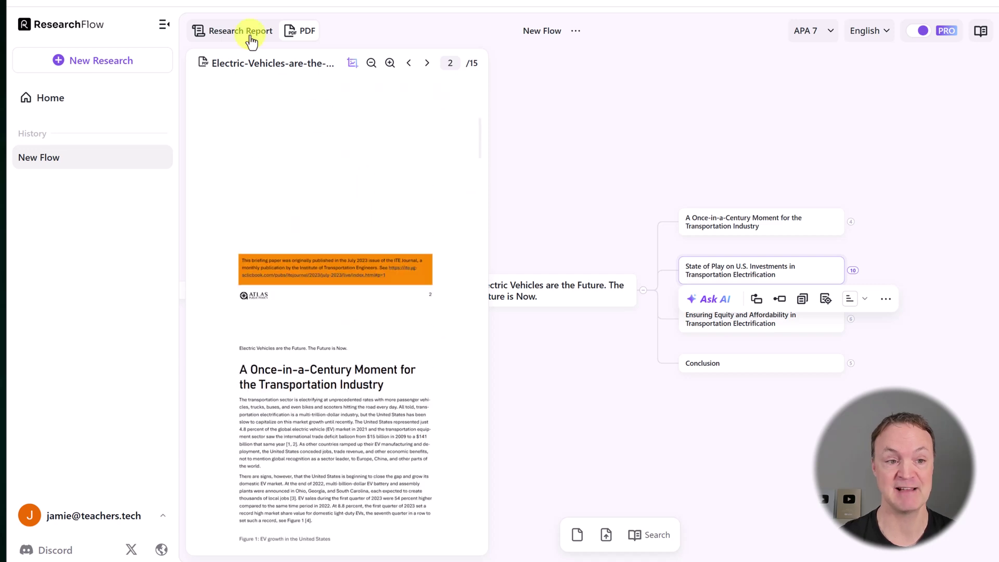
{"action": "left_click", "coordinate": [241, 32]}
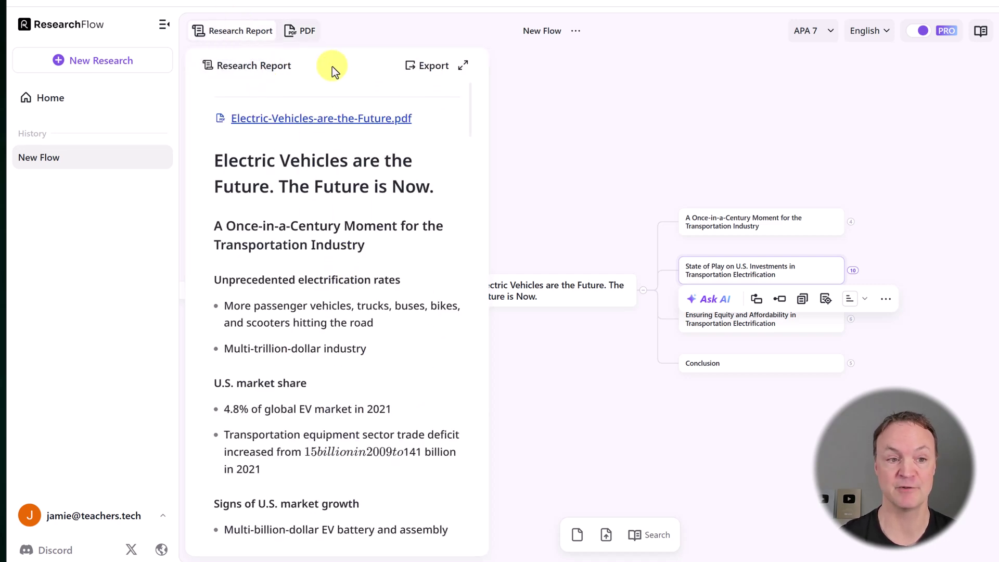
{"action": "left_click", "coordinate": [300, 31]}
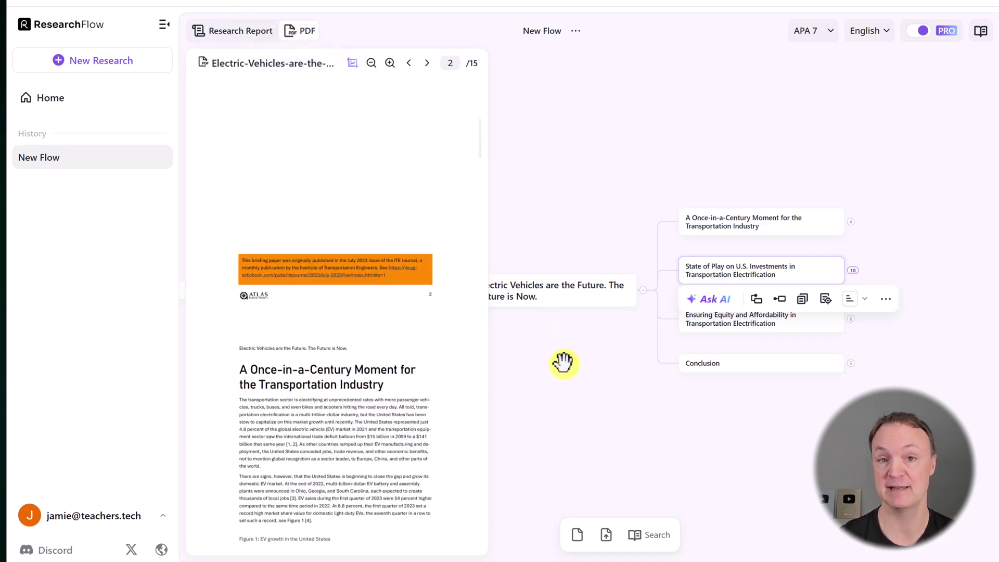
Step: View the Ask AI quick actions for the "State of Play on U.S. Investments in Transportation Electrification" node
{"action": "left_click", "coordinate": [610, 387]}
{"action": "left_click", "coordinate": [722, 208]}
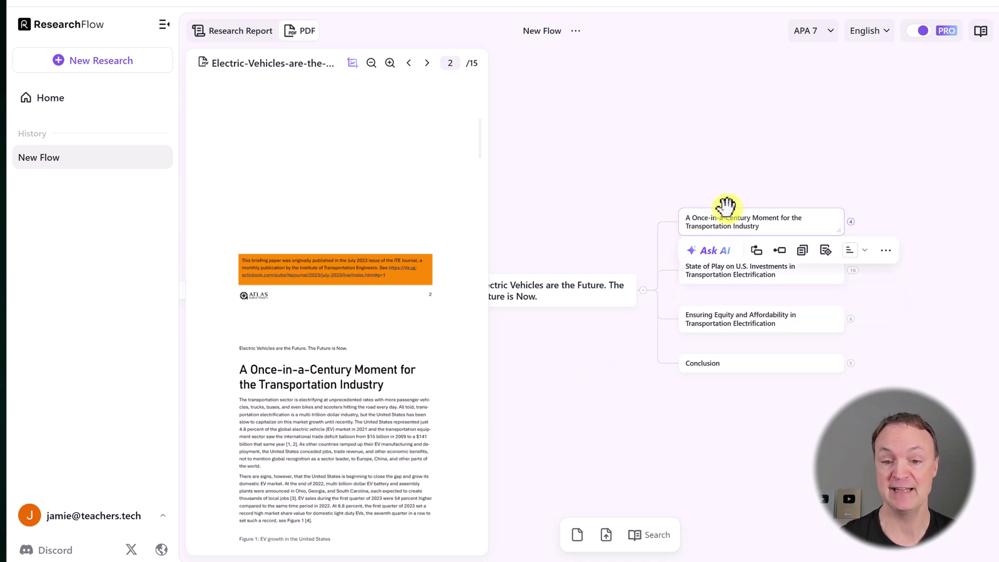
{"action": "left_click", "coordinate": [714, 270]}
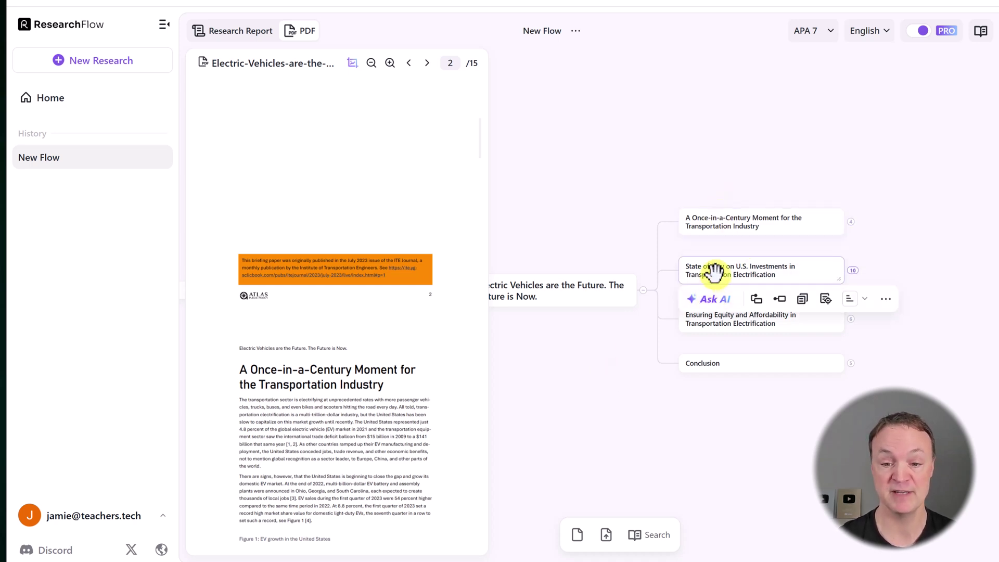
{"action": "left_click", "coordinate": [716, 299]}
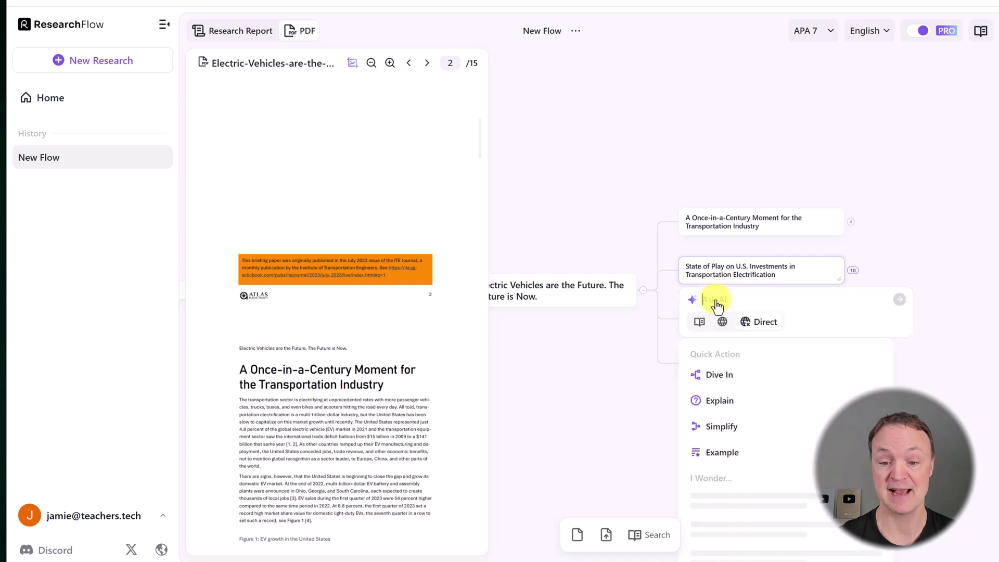
{"action": "left_click", "coordinate": [757, 379]}
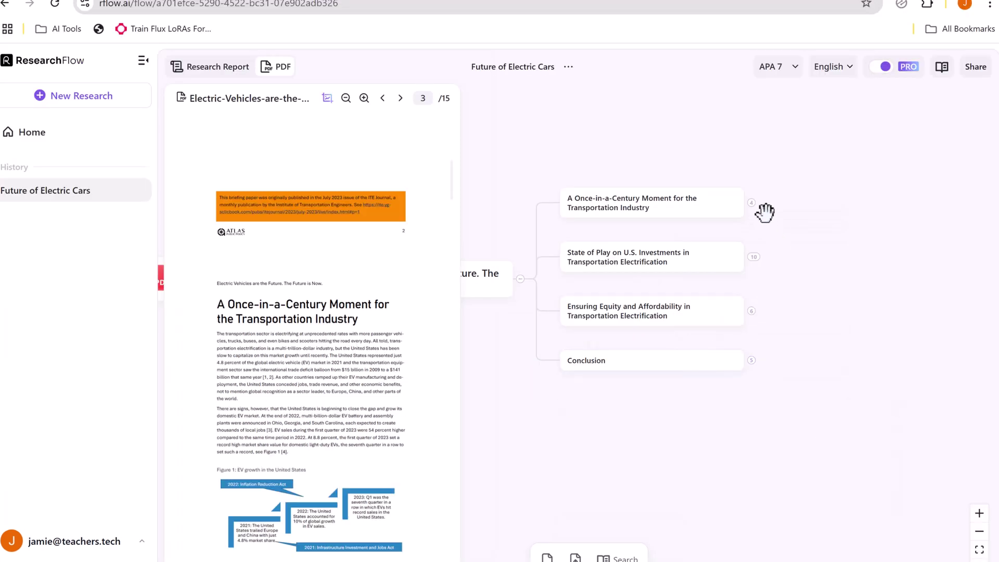
Step: Expand the "State of Play on U.S. Investments in Transportation Electrification" branch and look over its subtopics
{"action": "left_click", "coordinate": [749, 207]}
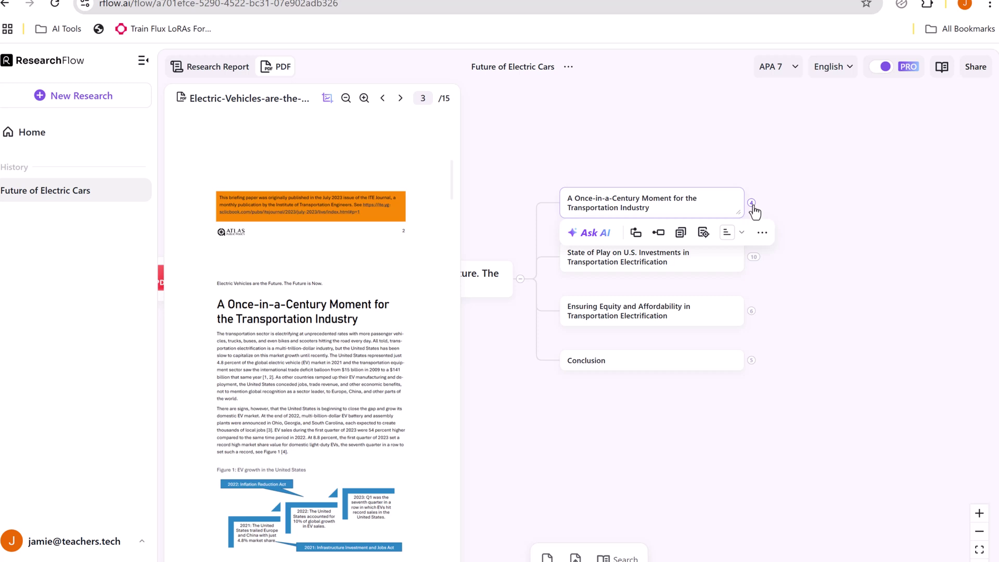
{"action": "left_click", "coordinate": [753, 234]}
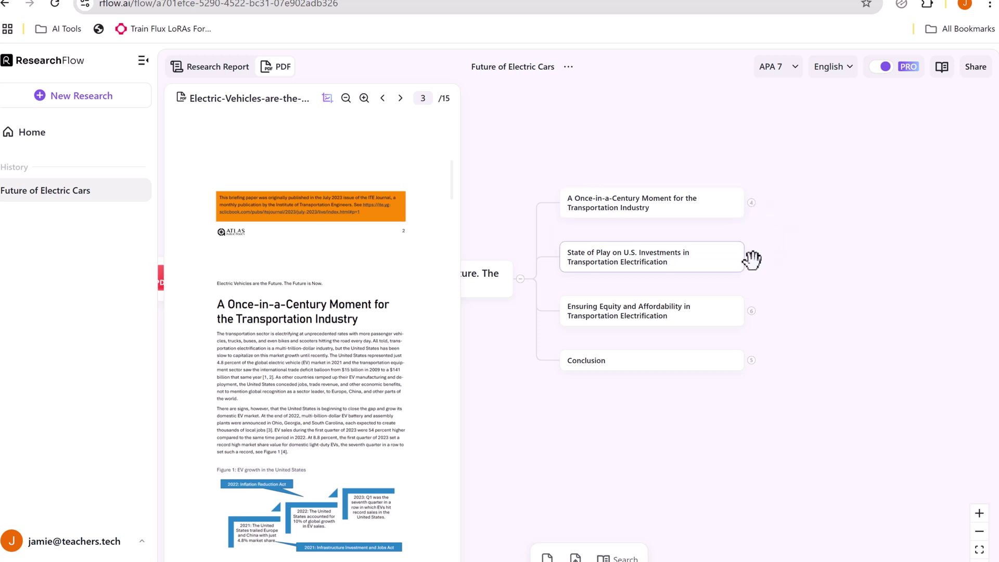
{"action": "left_click", "coordinate": [751, 259]}
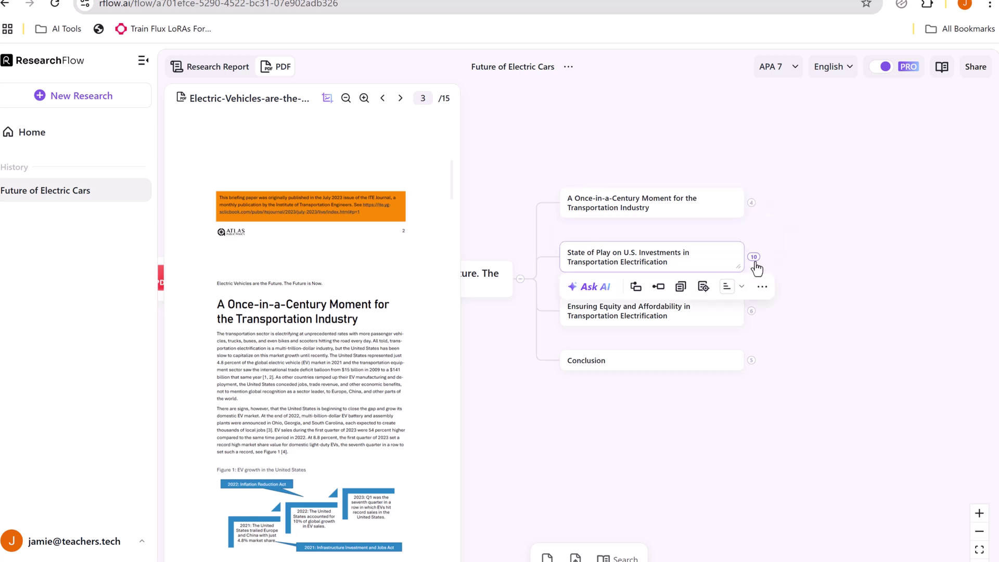
{"action": "left_click", "coordinate": [754, 260]}
{"action": "left_click", "coordinate": [755, 260]}
{"action": "left_click", "coordinate": [754, 259]}
{"action": "left_click", "coordinate": [777, 329]}
{"action": "left_click", "coordinate": [874, 241]}
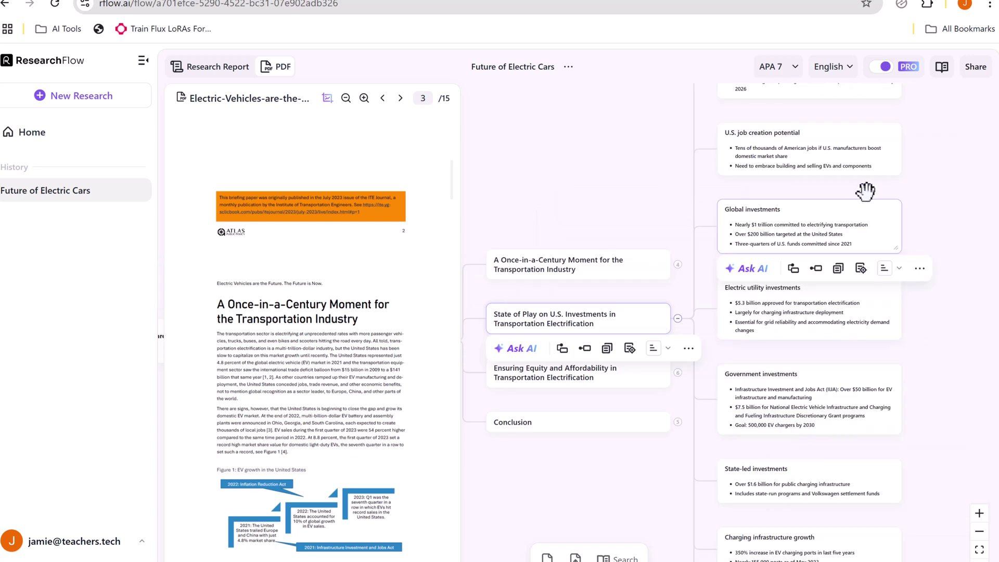
{"action": "left_click", "coordinate": [865, 192]}
{"action": "left_click_drag", "start_coordinate": [919, 194], "coordinate": [860, 317]}
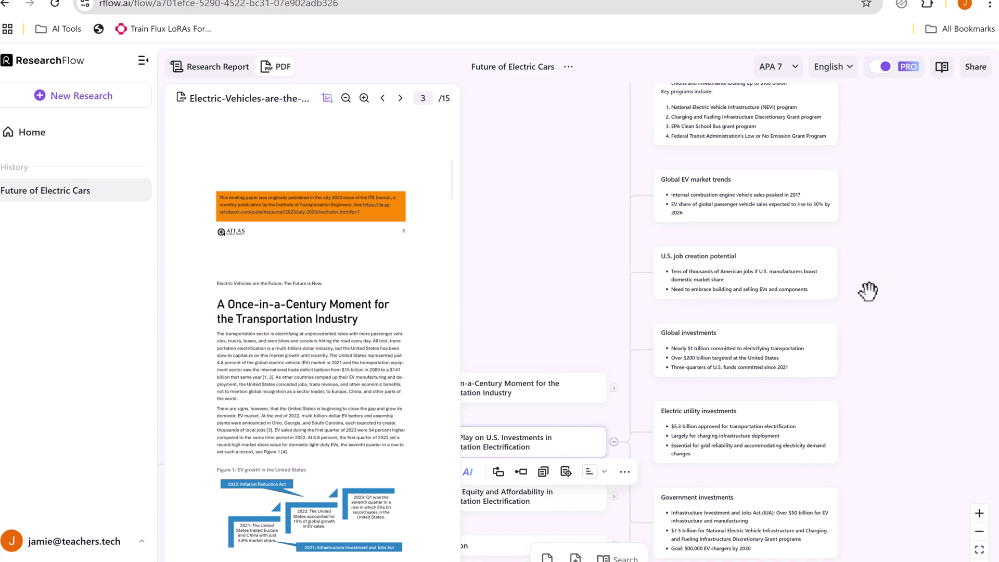
{"action": "left_click_drag", "start_coordinate": [867, 291], "coordinate": [912, 234]}
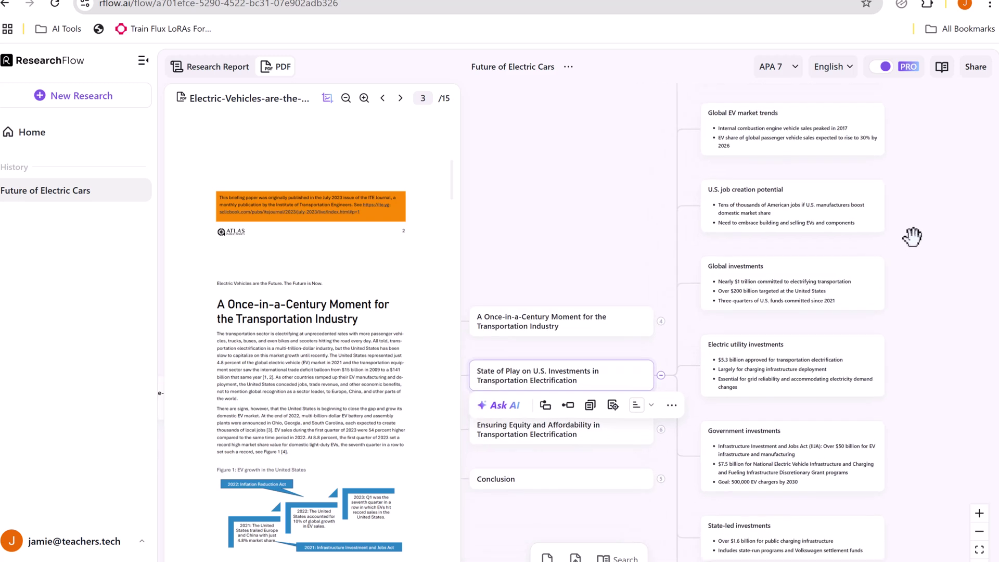
Step: Expand the "A Once-in-a-Century Moment for the Transportation Industry" branch and keep the "State of Play" branch collapsed
{"action": "left_click", "coordinate": [661, 381]}
{"action": "left_click", "coordinate": [679, 270]}
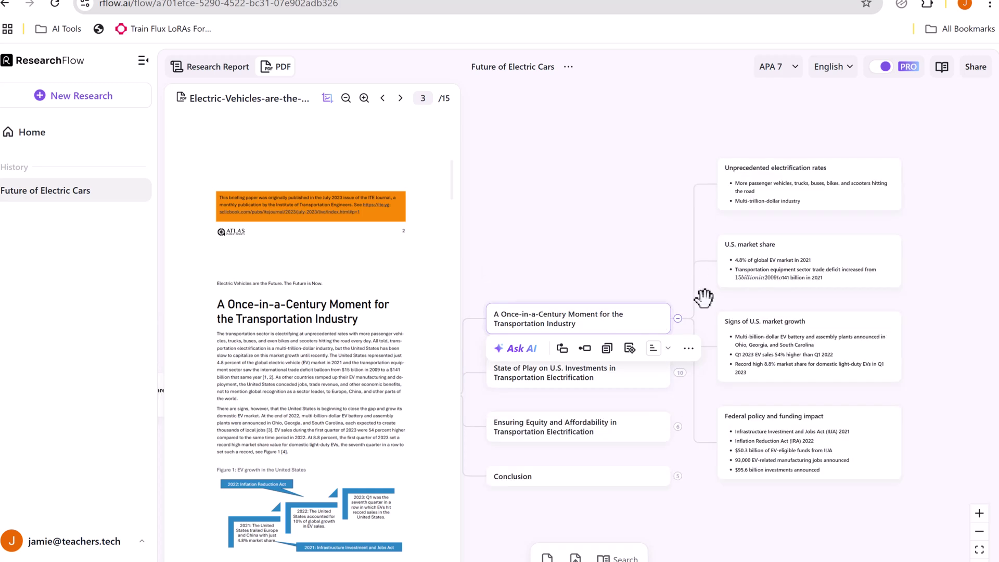
{"action": "left_click", "coordinate": [679, 373]}
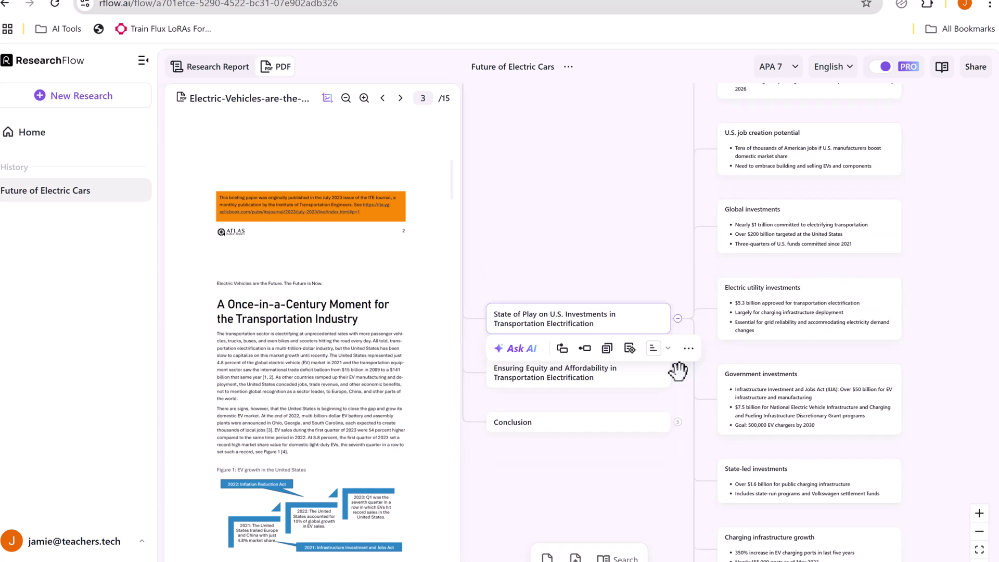
{"action": "left_click", "coordinate": [678, 318]}
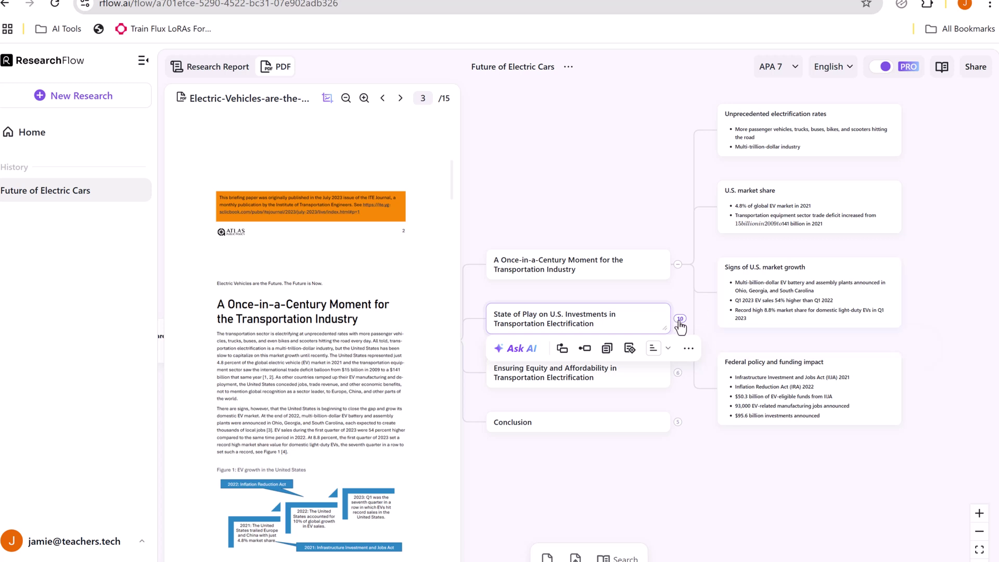
{"action": "scroll", "coordinate": [884, 312], "scroll_direction": "up", "scroll_amount": 2}
{"action": "scroll", "coordinate": [884, 312], "scroll_direction": "right", "scroll_amount": 1}
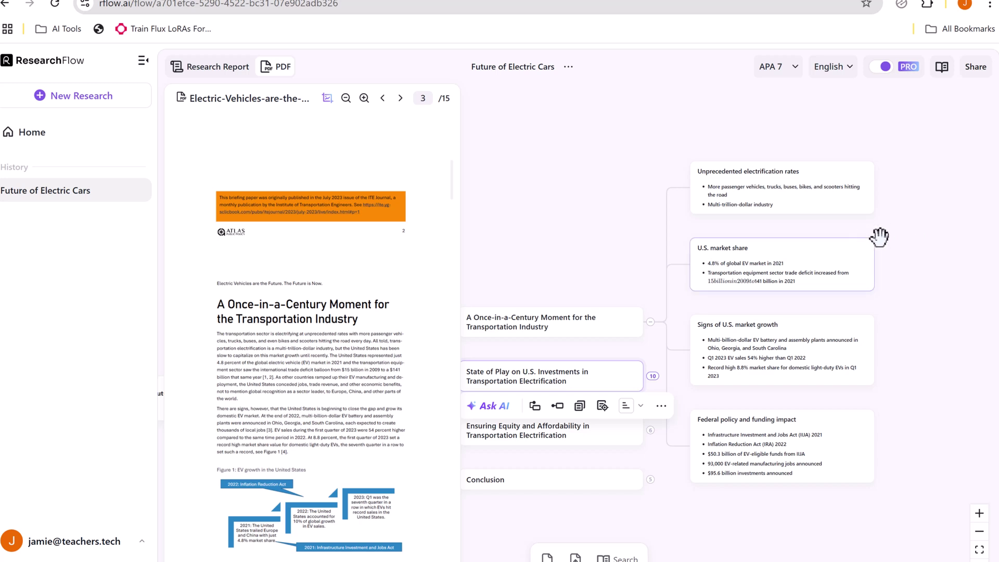
Step: Ask AI the suggested question about specific factors driving increased EV sales and market share on the "Signs of U.S. market growth" node
{"action": "mouse_move", "coordinate": [791, 382]}
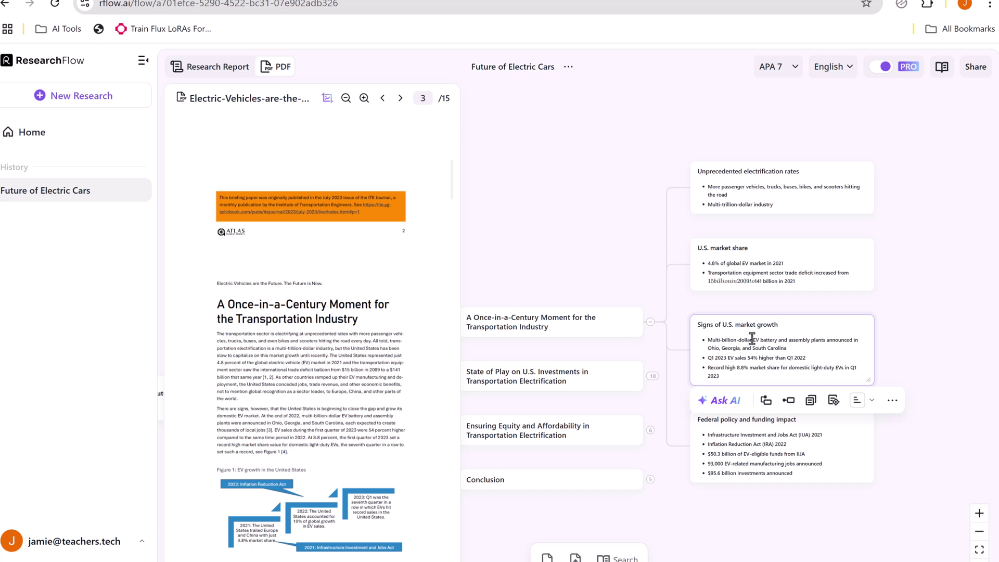
{"action": "left_click_drag", "start_coordinate": [881, 318], "coordinate": [863, 216]}
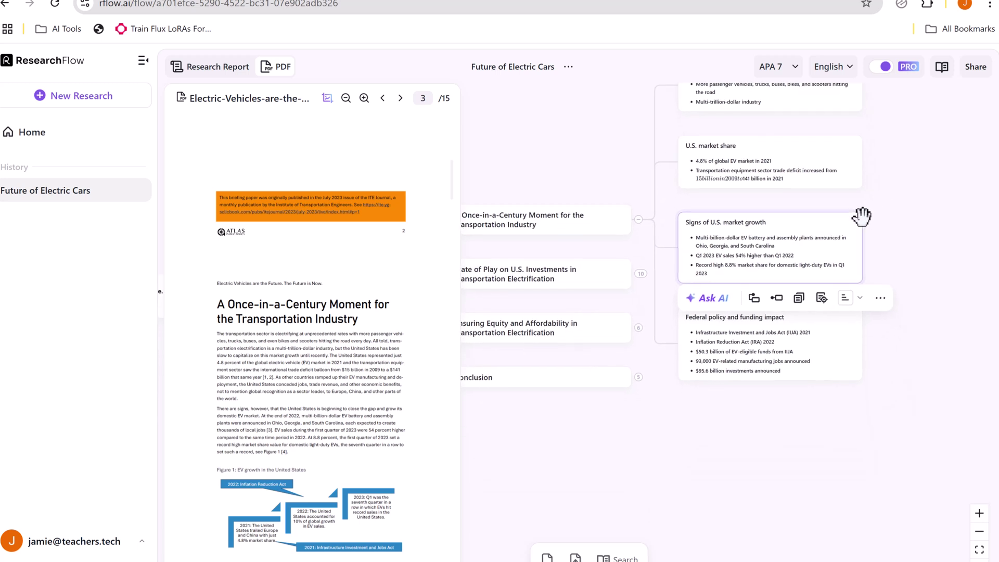
{"action": "left_click", "coordinate": [722, 307]}
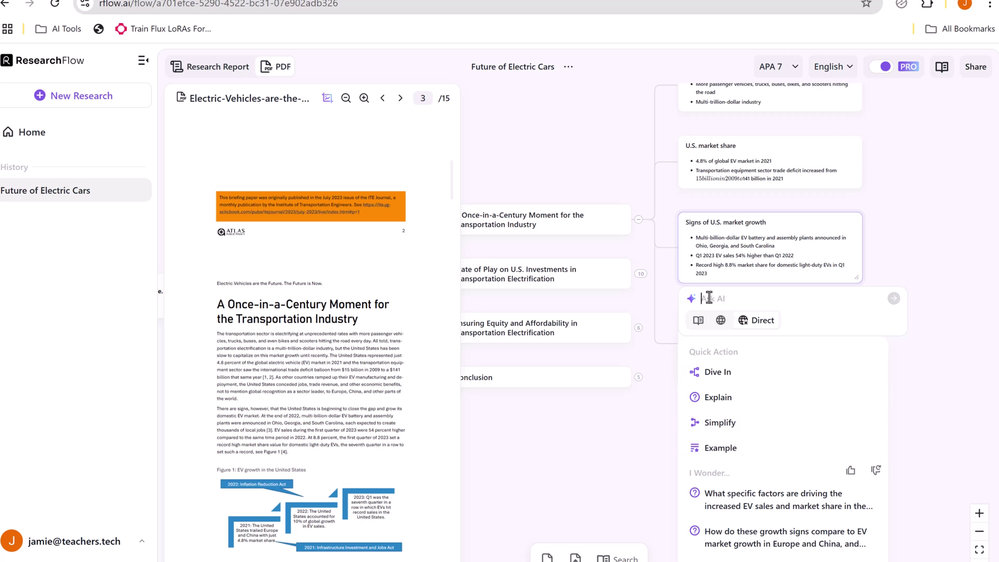
{"action": "left_click", "coordinate": [752, 508]}
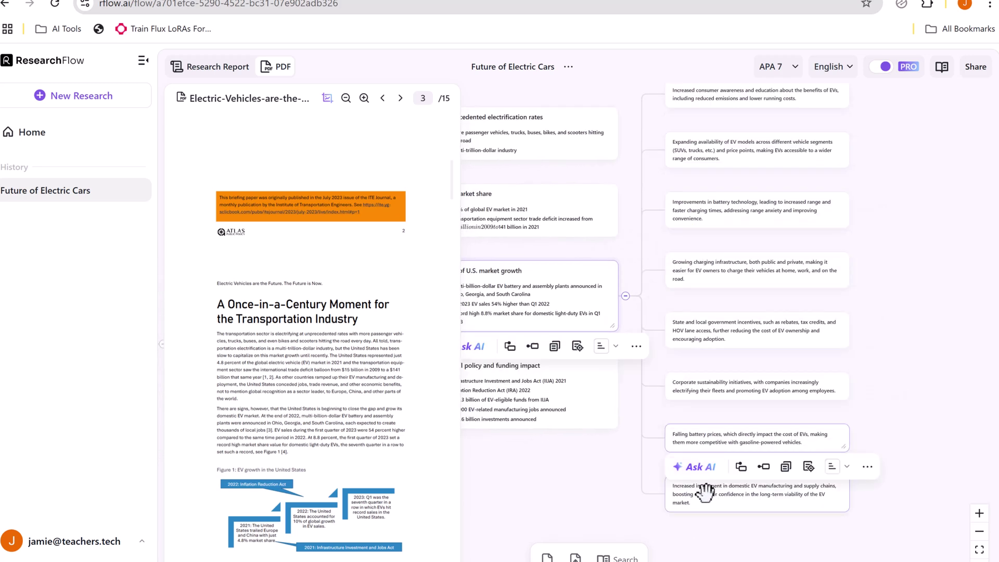
{"action": "left_click", "coordinate": [626, 298]}
{"action": "left_click", "coordinate": [677, 319]}
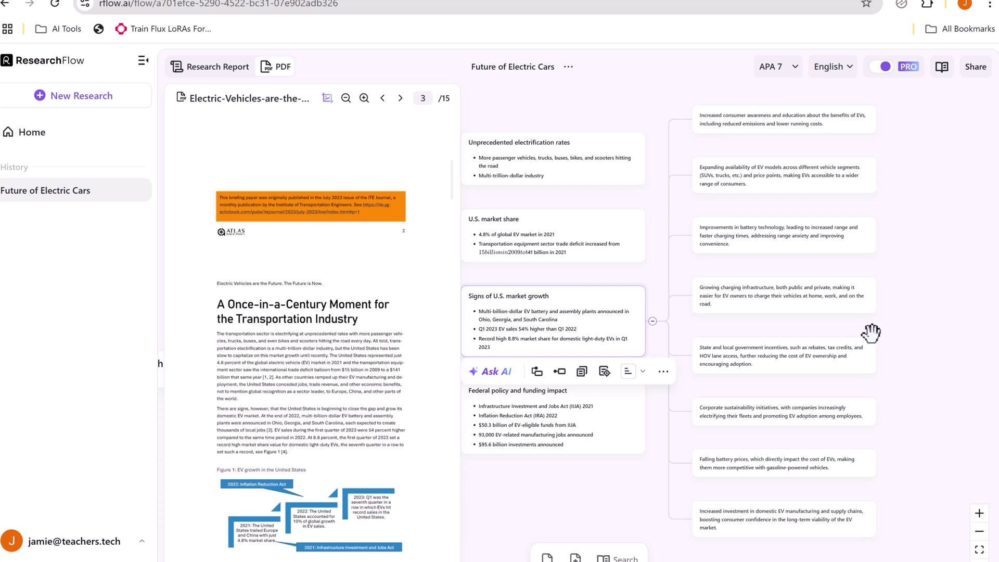
Step: Open the card color choices for the "Growing charging infrastructure" answer card
{"action": "left_click", "coordinate": [749, 292]}
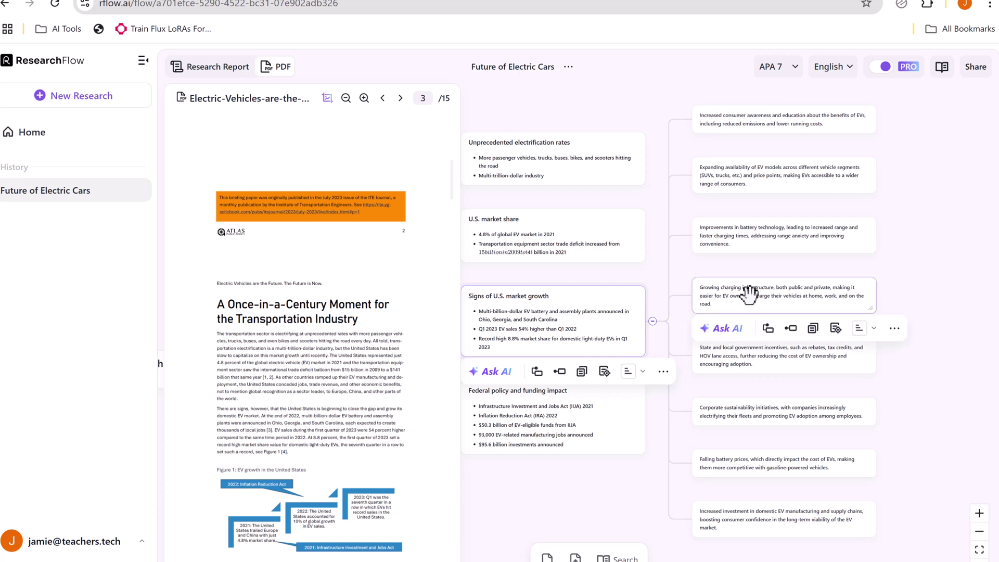
{"action": "left_click", "coordinate": [858, 331]}
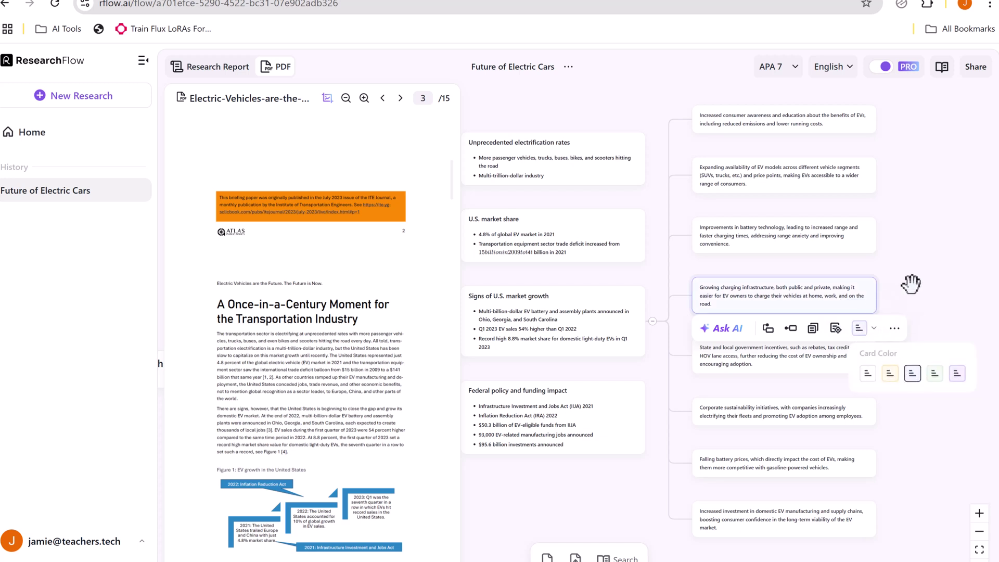
{"action": "left_click", "coordinate": [780, 411]}
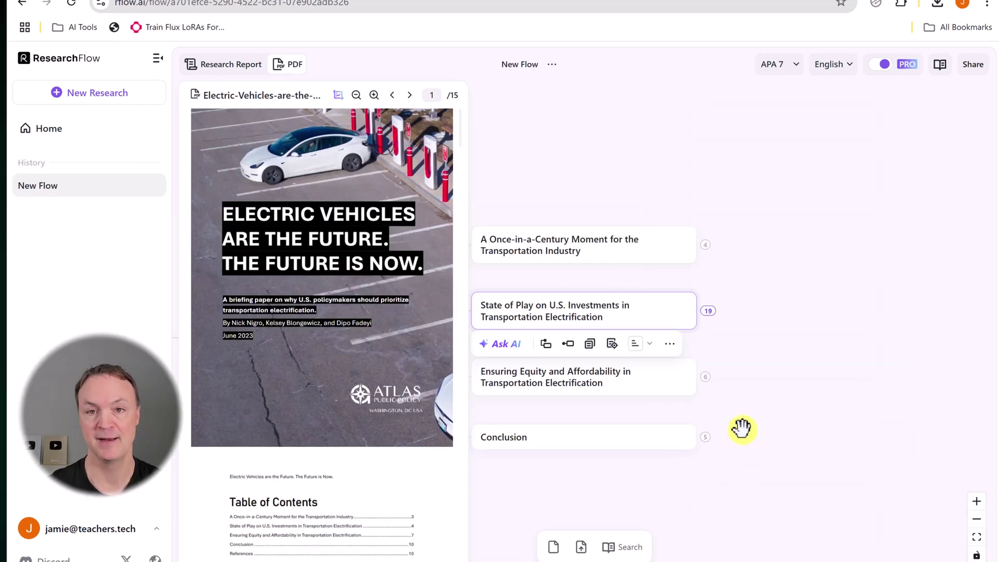
Step: Capture the Figure 2 chart on U.S. auto jobs from page 5 of the PDF and have AI summarize it
{"action": "left_click_drag", "start_coordinate": [742, 426], "coordinate": [876, 372]}
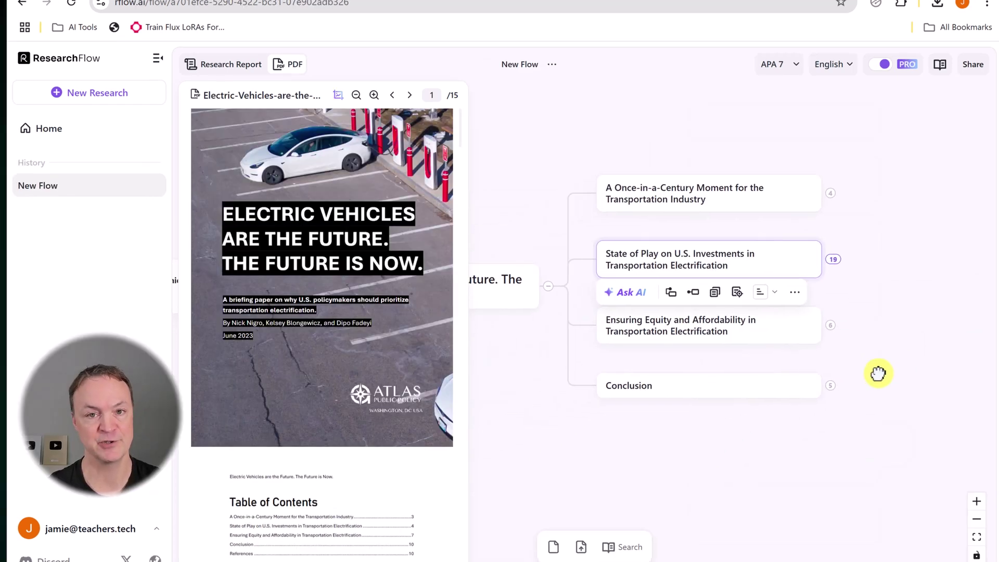
{"action": "left_click_drag", "start_coordinate": [591, 411], "coordinate": [669, 395]}
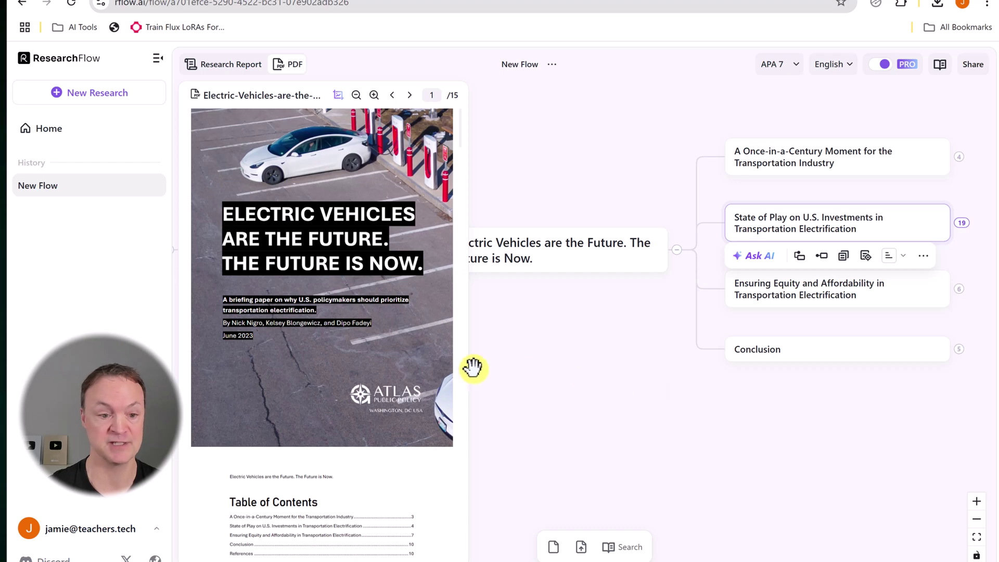
{"action": "scroll", "coordinate": [315, 312], "scroll_direction": "down", "scroll_amount": 15}
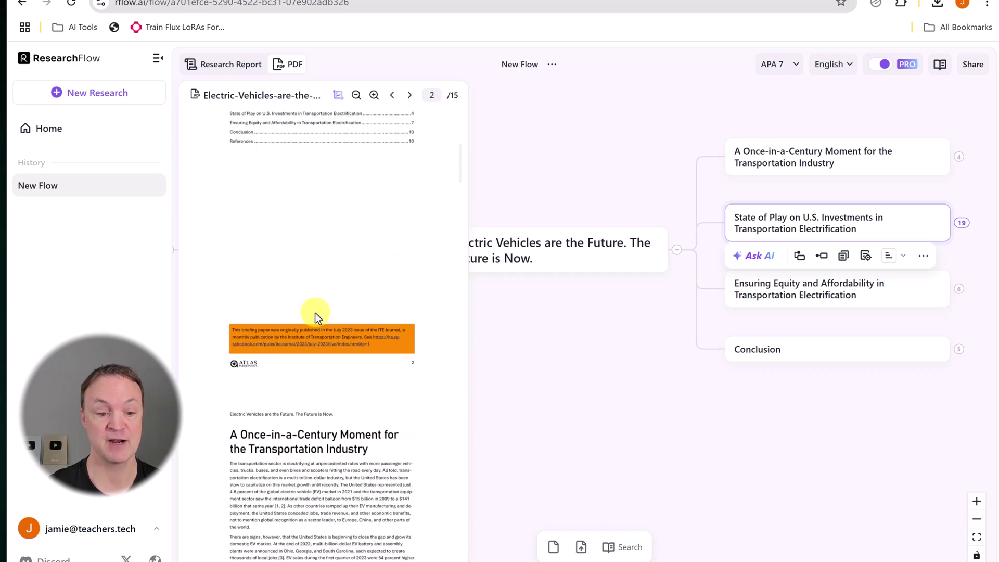
{"action": "scroll", "coordinate": [316, 313], "scroll_direction": "down", "scroll_amount": 15}
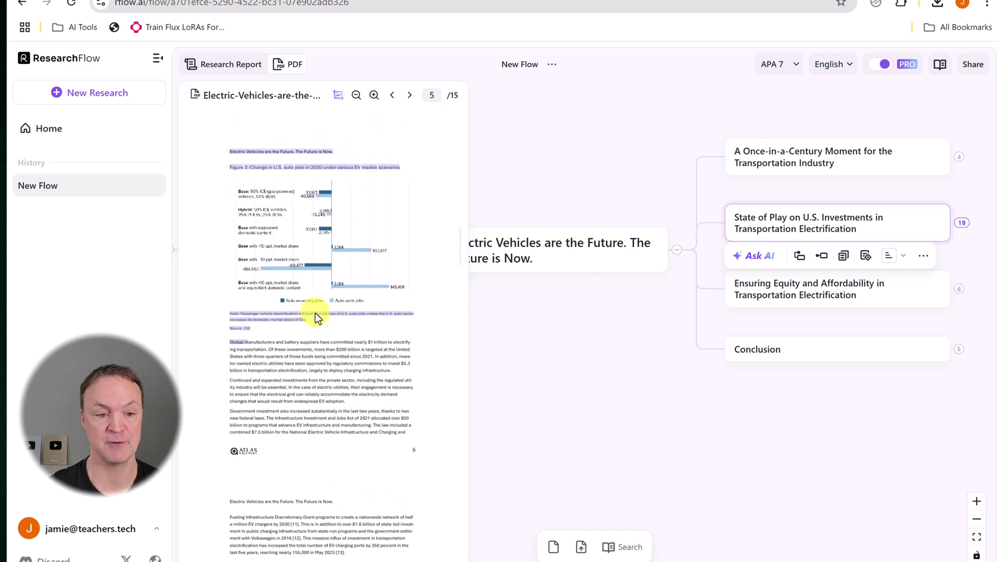
{"action": "left_click_drag", "start_coordinate": [314, 317], "coordinate": [293, 199]}
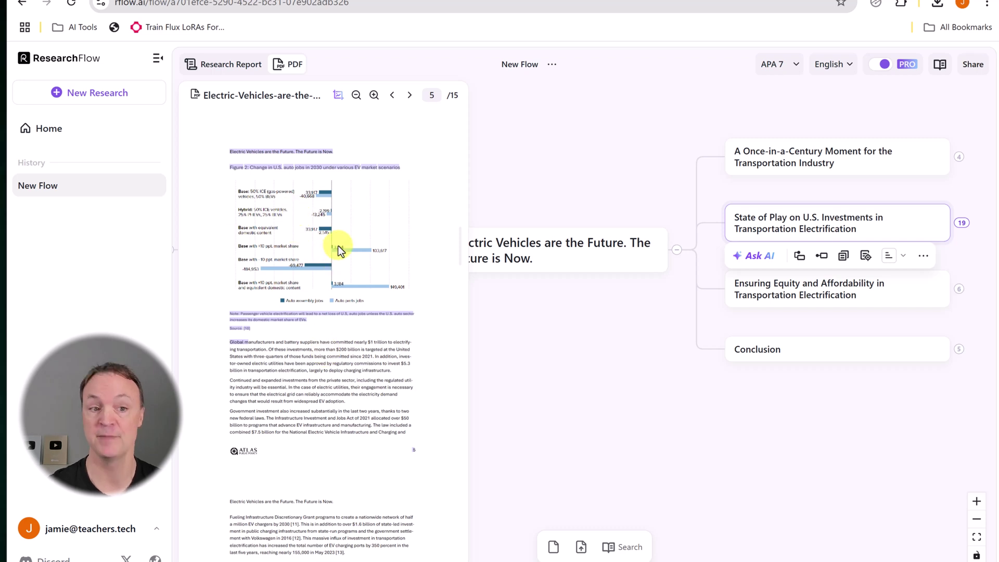
{"action": "left_click", "coordinate": [336, 98]}
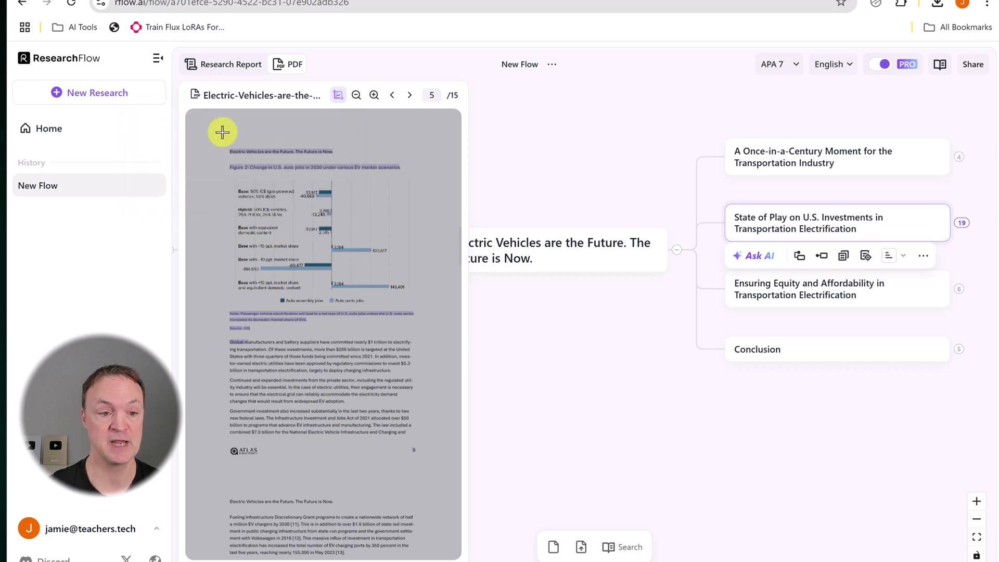
{"action": "left_click_drag", "start_coordinate": [213, 136], "coordinate": [430, 332]}
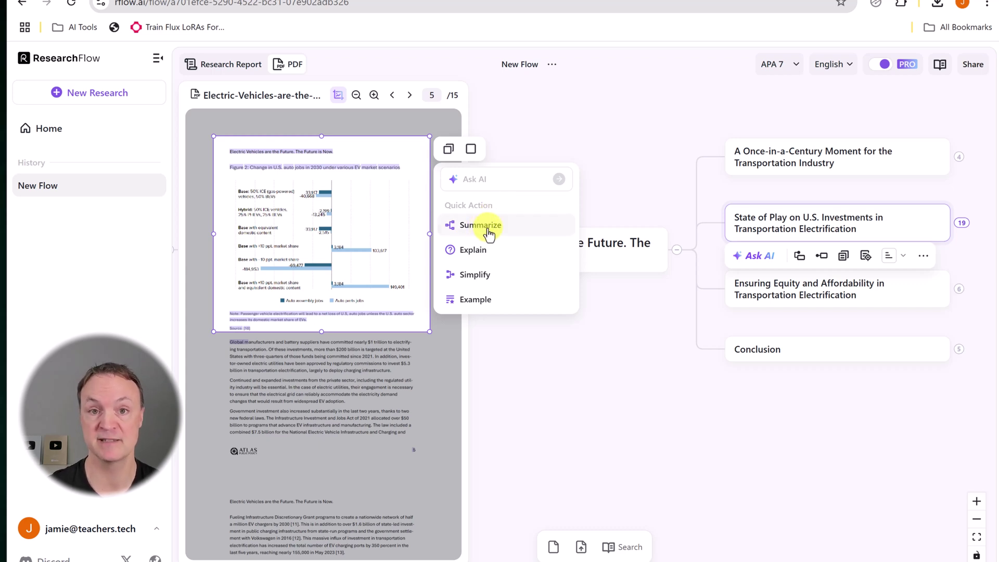
{"action": "left_click", "coordinate": [488, 229]}
Step: Look over the branch generated from the chart and trace the "Concise Explanation of EV Impact on U.S. Auto Jobs" card back to its origin
{"action": "left_click_drag", "start_coordinate": [584, 375], "coordinate": [713, 325]}
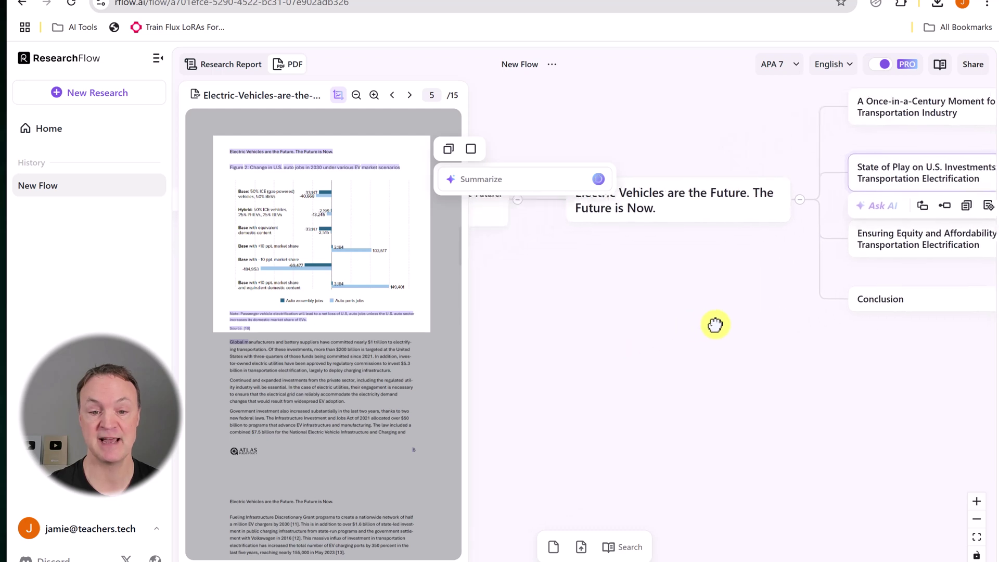
{"action": "mouse_move", "coordinate": [584, 341]}
{"action": "left_mouse_down"}
{"action": "mouse_move", "coordinate": [691, 328]}
{"action": "mouse_move", "coordinate": [688, 295]}
{"action": "mouse_move", "coordinate": [725, 289]}
{"action": "mouse_move", "coordinate": [662, 260]}
{"action": "left_mouse_up"}
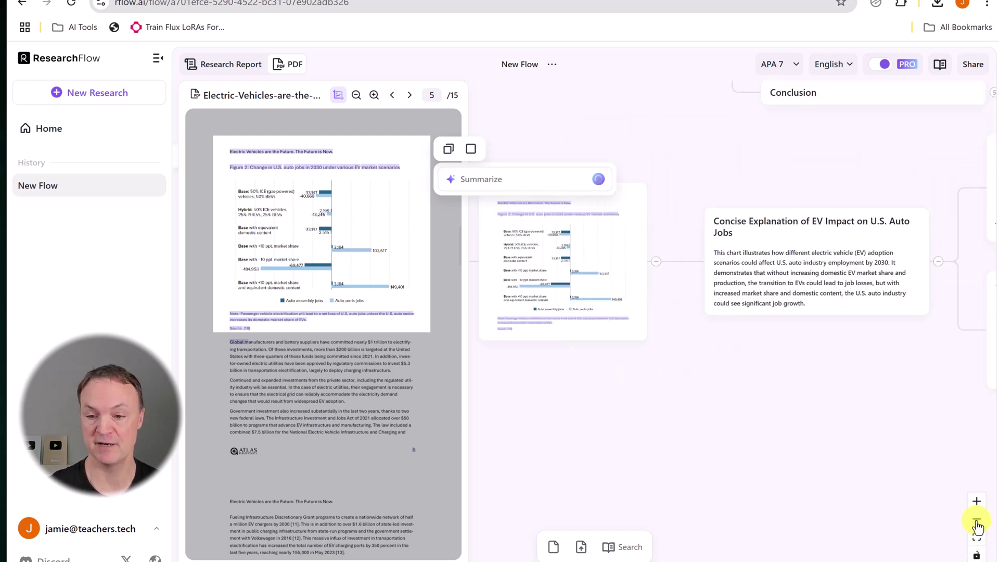
{"action": "left_click", "coordinate": [976, 536]}
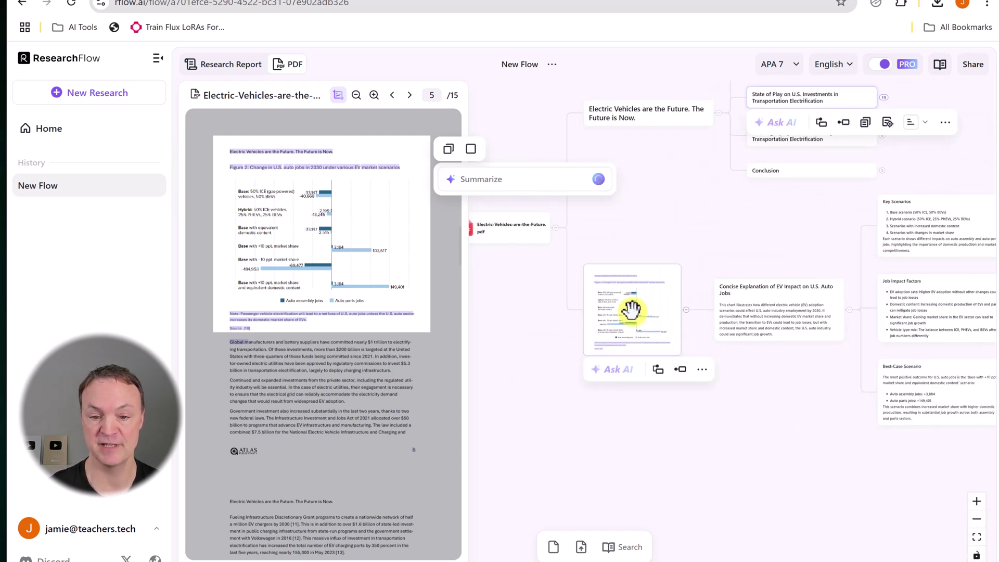
{"action": "left_click_drag", "start_coordinate": [809, 412], "coordinate": [702, 413]}
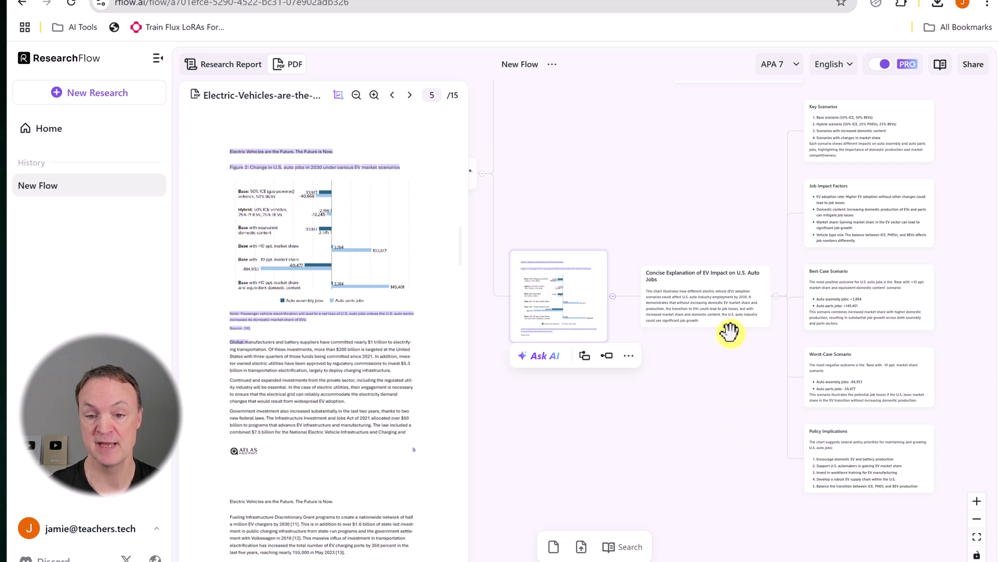
{"action": "left_click", "coordinate": [721, 312]}
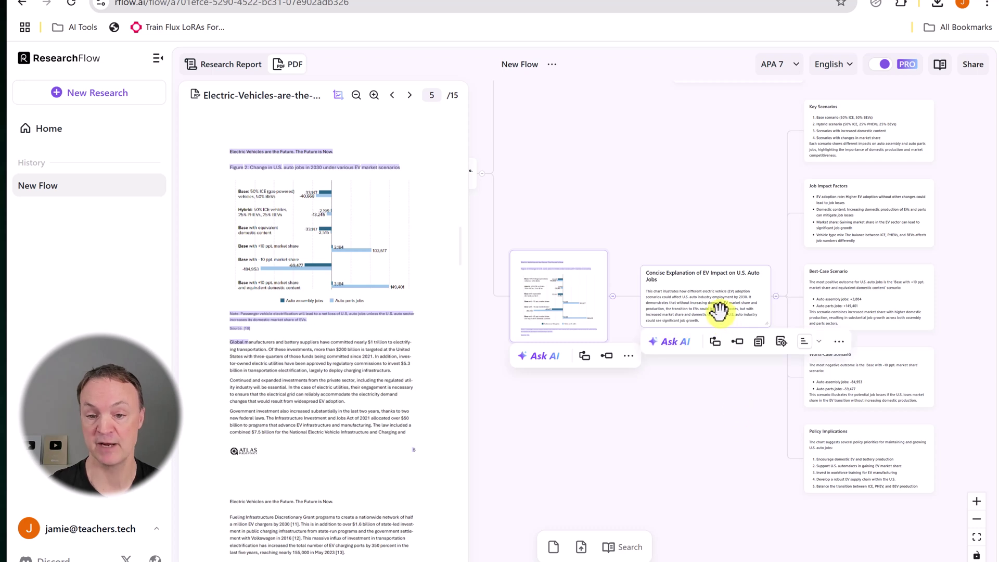
{"action": "left_click", "coordinate": [781, 342]}
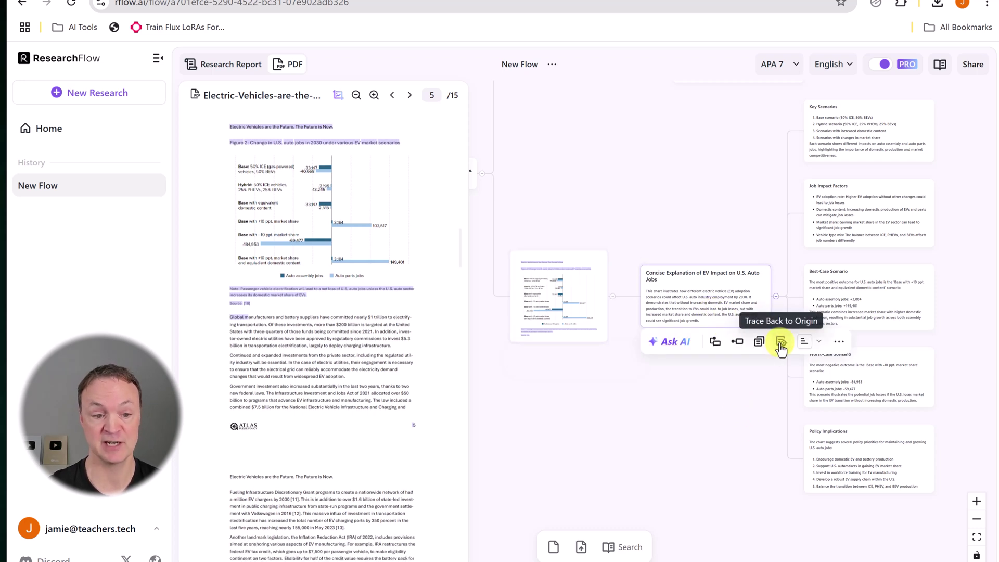
{"action": "left_click_drag", "start_coordinate": [706, 435], "coordinate": [700, 438]}
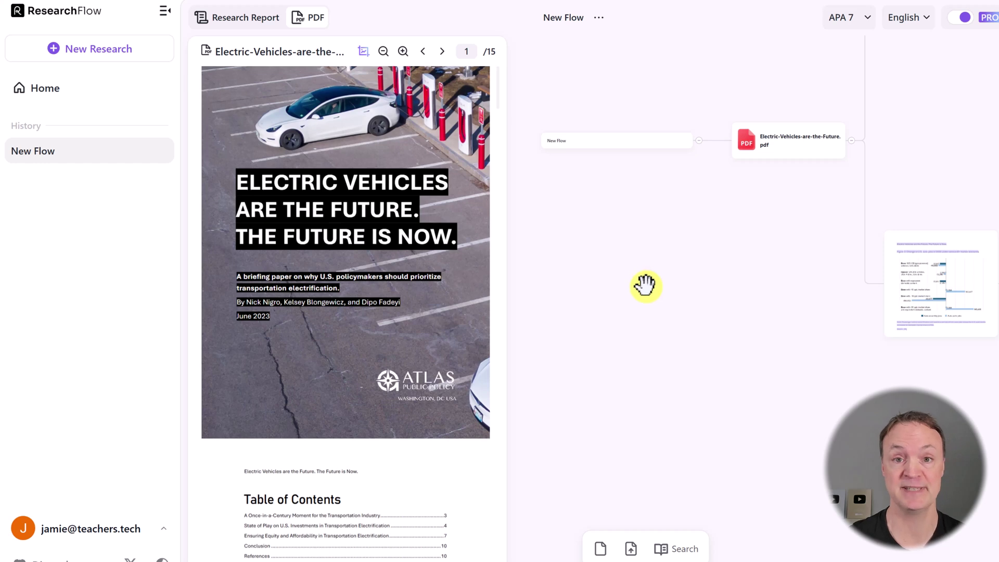
Step: Upload three PDFs to the flow: the lithium mining paradox paper, alternatives to electric cars, and the car retail charging ecosystem paper
{"action": "mouse_move", "coordinate": [650, 284]}
{"action": "left_mouse_down"}
{"action": "mouse_move", "coordinate": [666, 225]}
{"action": "mouse_move", "coordinate": [655, 267]}
{"action": "left_mouse_up"}
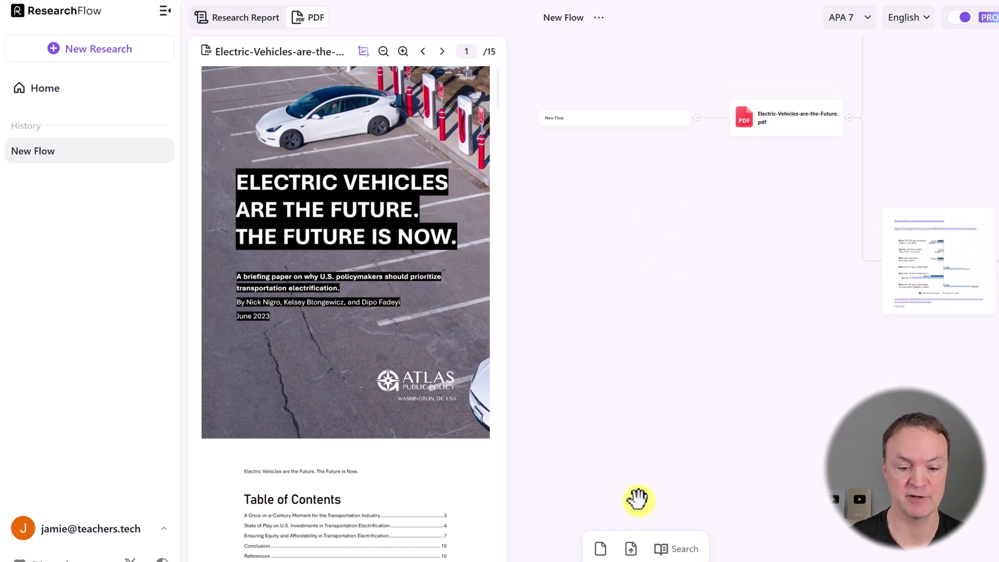
{"action": "left_click", "coordinate": [631, 551]}
{"action": "scroll", "coordinate": [493, 127], "scroll_direction": "down", "scroll_amount": 3}
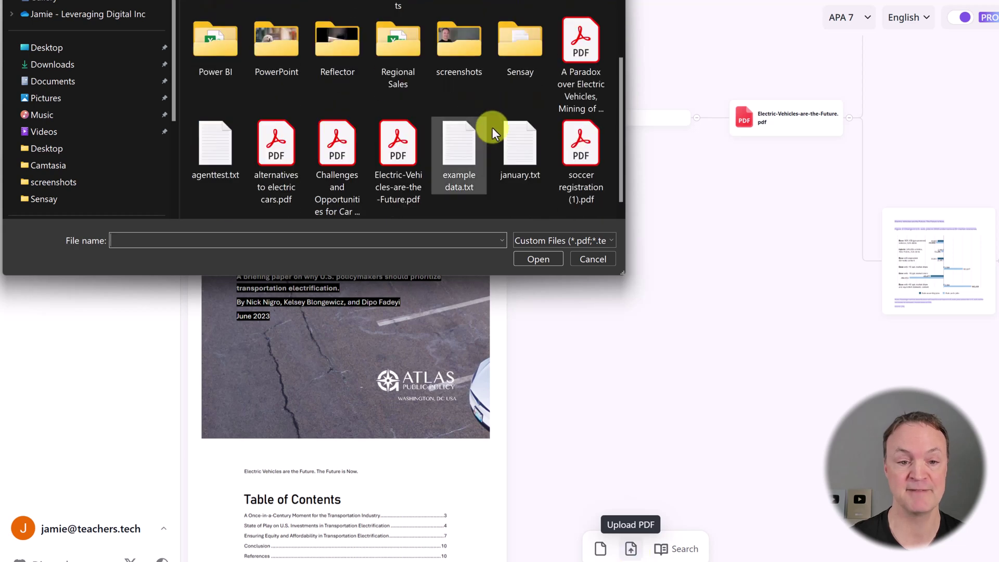
{"action": "left_click", "coordinate": [556, 98]}
{"action": "left_click", "coordinate": [283, 153], "text": "ctrl"}
{"action": "left_click", "coordinate": [337, 154], "text": "ctrl"}
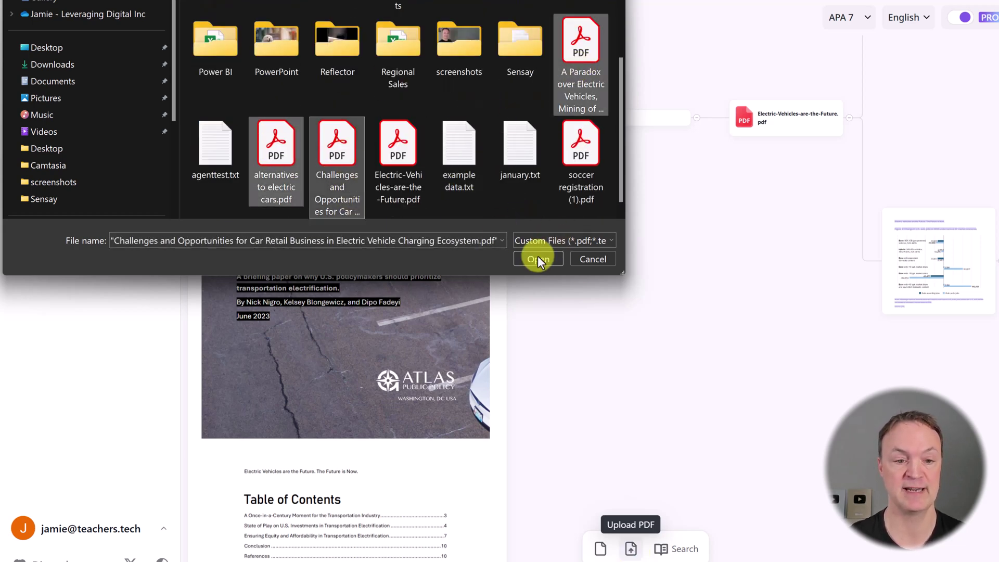
{"action": "left_click", "coordinate": [548, 261]}
Step: Chain the uploaded papers, nesting "alternatives to electric cars" under the car retail paper and the lithium mining paper under "alternatives to electric cars"
{"action": "mouse_move", "coordinate": [771, 128]}
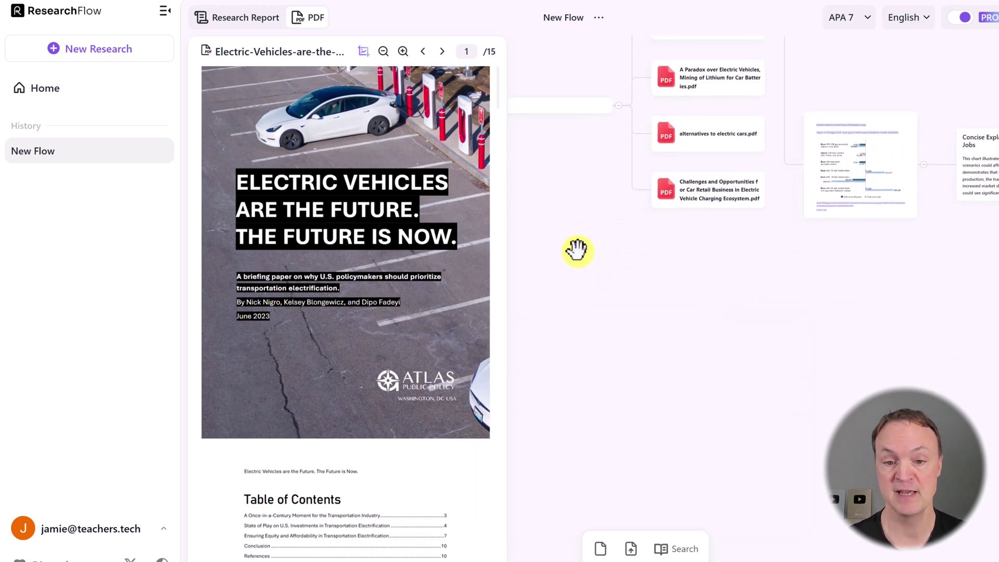
{"action": "left_click_drag", "start_coordinate": [683, 135], "coordinate": [700, 194]}
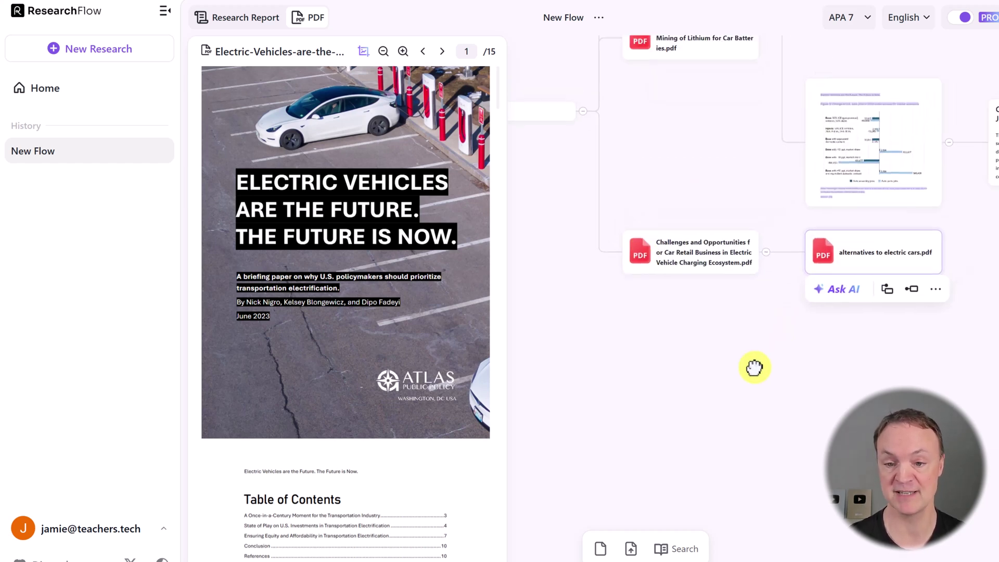
{"action": "left_click_drag", "start_coordinate": [702, 60], "coordinate": [902, 263]}
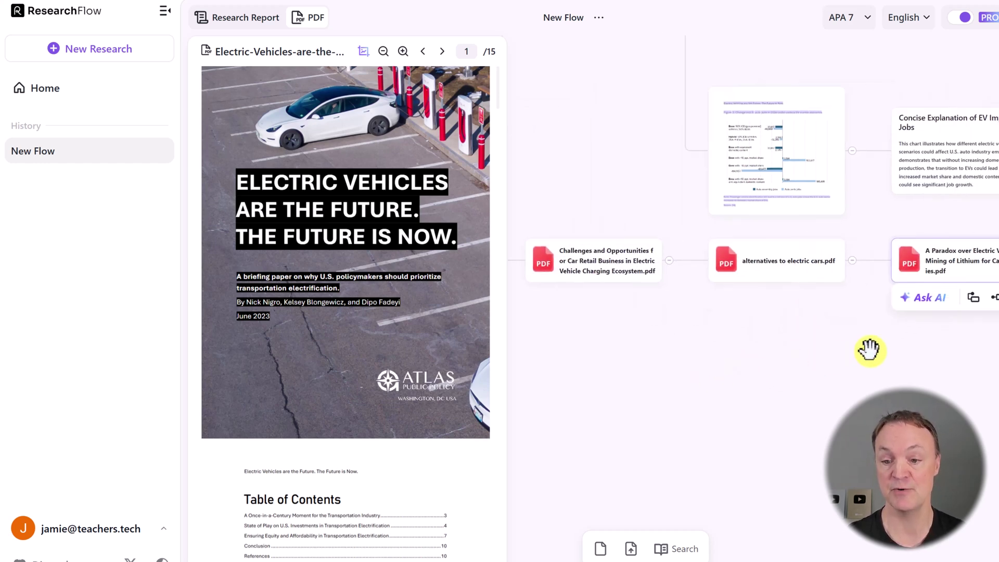
Step: On the lithium mining PDF node, ask AI to "Analyze the commonalities and differences between these three papers and present them in a table"
{"action": "left_click", "coordinate": [928, 297]}
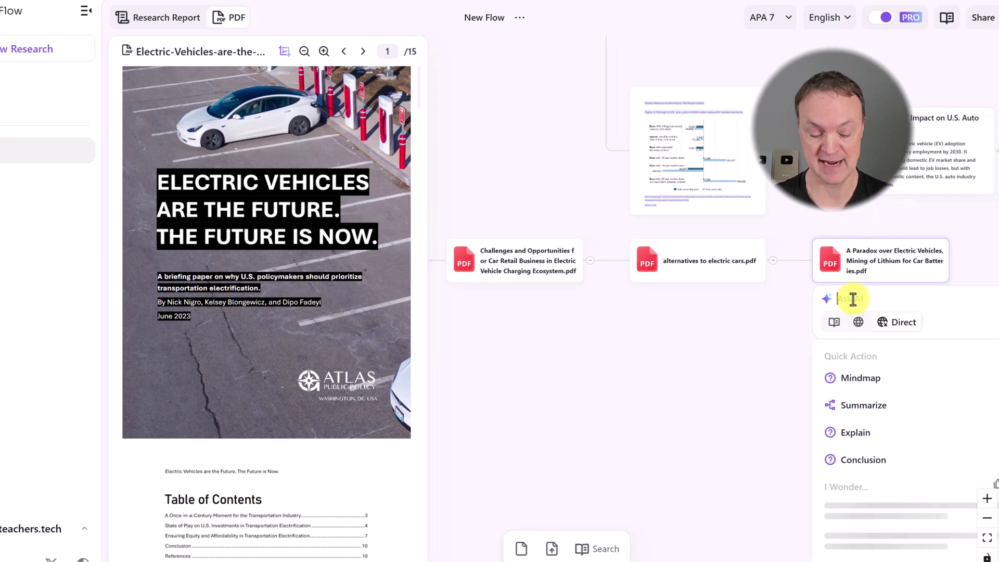
{"action": "type", "text": "Analyze the commonalities and differences between these three papers and present them in a table"}
{"action": "left_click_drag", "start_coordinate": [798, 414], "coordinate": [713, 404]}
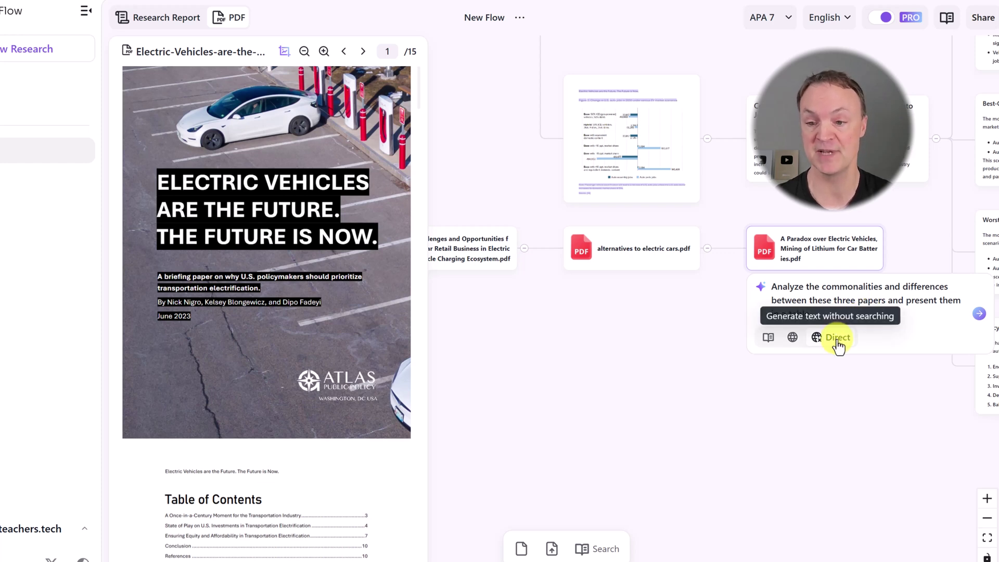
{"action": "left_click", "coordinate": [979, 314]}
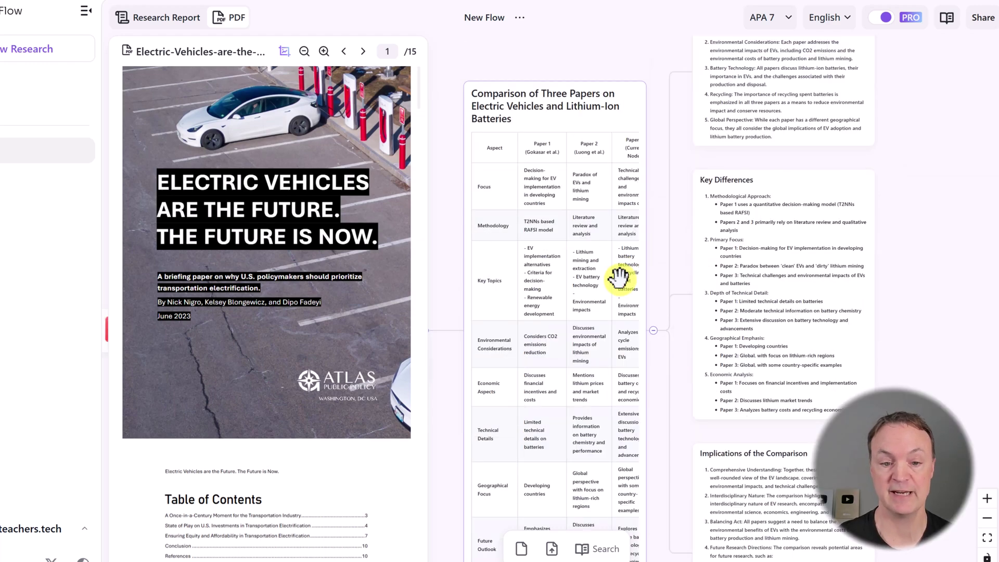
Step: Examine the three-paper comparison table and its Key Differences and Implications of the Comparison cards
{"action": "left_click_drag", "start_coordinate": [442, 140], "coordinate": [626, 139]}
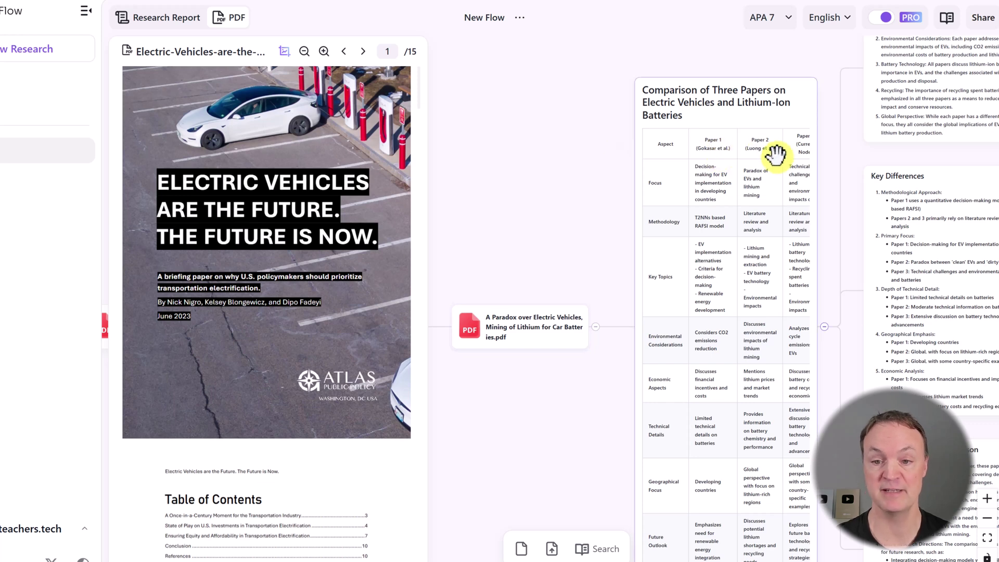
{"action": "left_click_drag", "start_coordinate": [553, 213], "coordinate": [479, 172]}
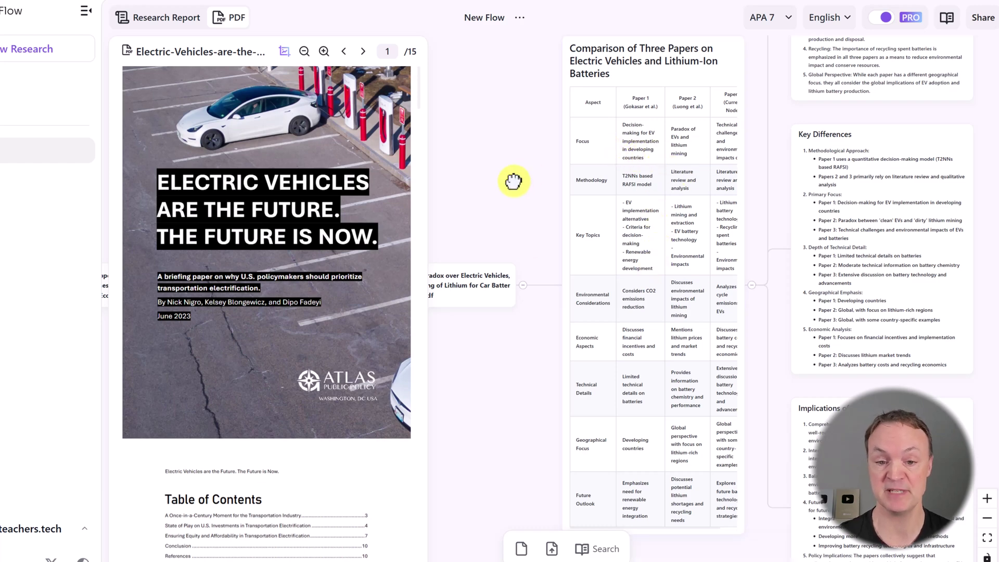
{"action": "left_click_drag", "start_coordinate": [513, 181], "coordinate": [492, 105]}
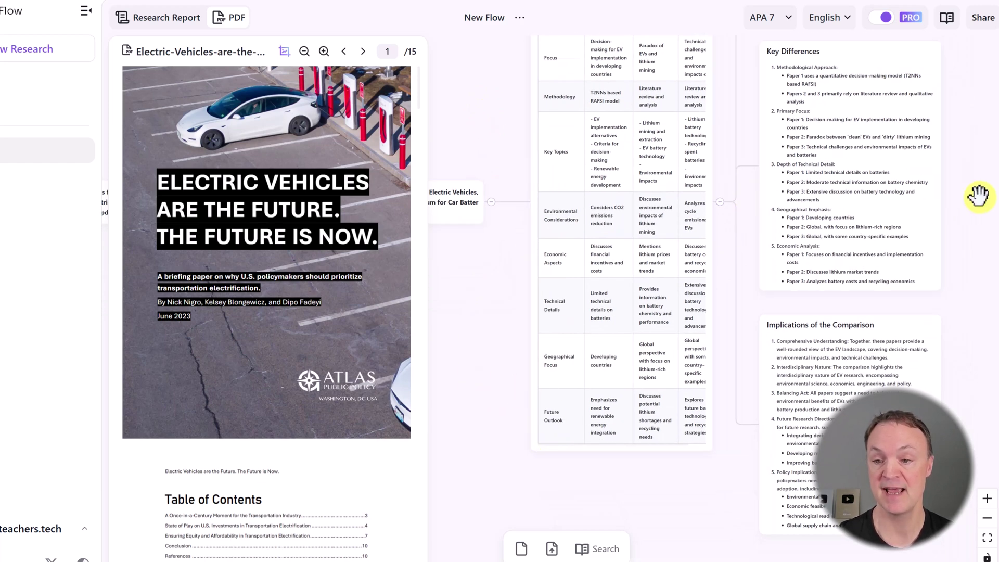
{"action": "left_click_drag", "start_coordinate": [978, 196], "coordinate": [834, 174]}
{"action": "mouse_move", "coordinate": [680, 294]}
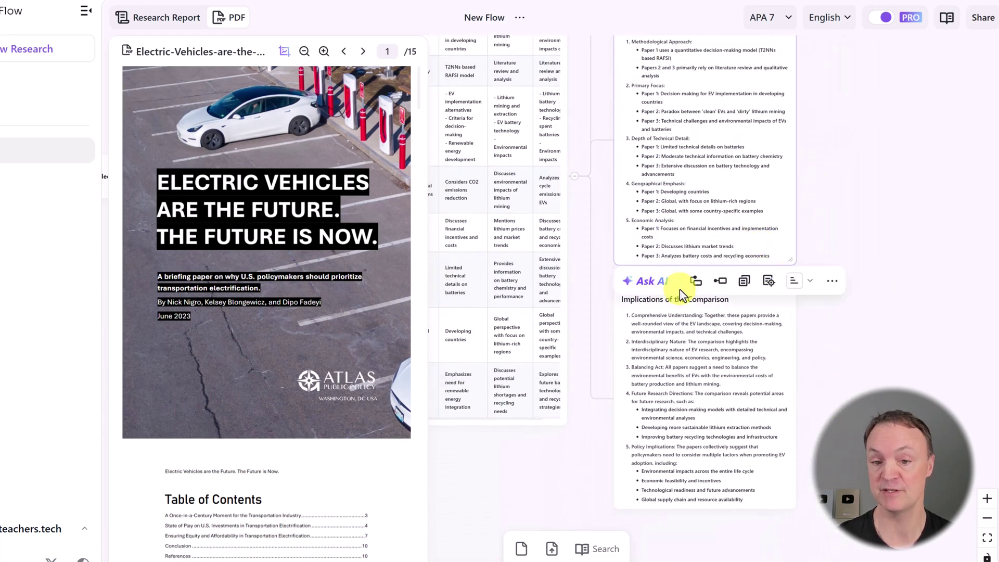
{"action": "left_click_drag", "start_coordinate": [709, 200], "coordinate": [968, 270]}
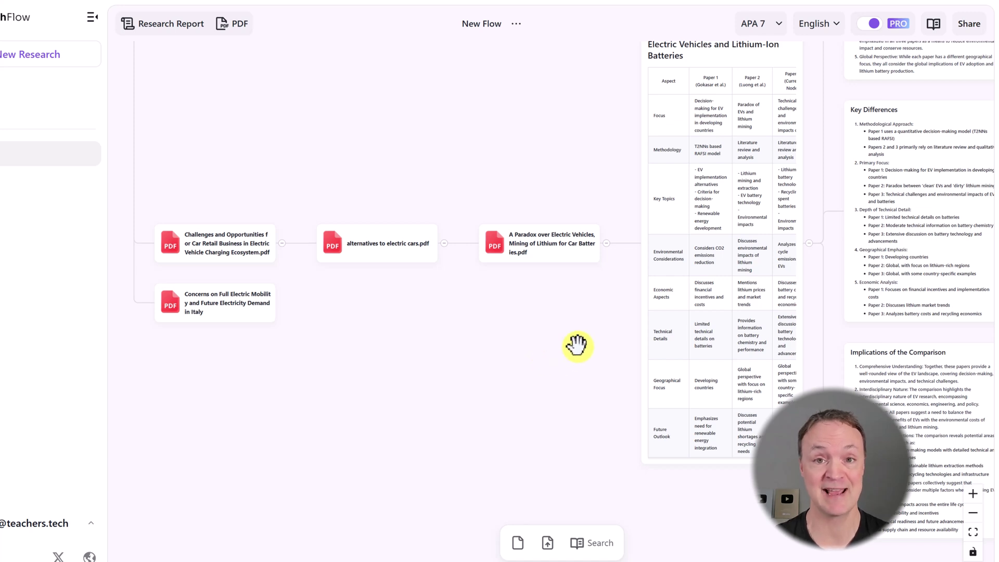
Step: Run an academic search for "Future of Electric Cars", limited to papers with an open access PDF
{"action": "mouse_move", "coordinate": [928, 134]}
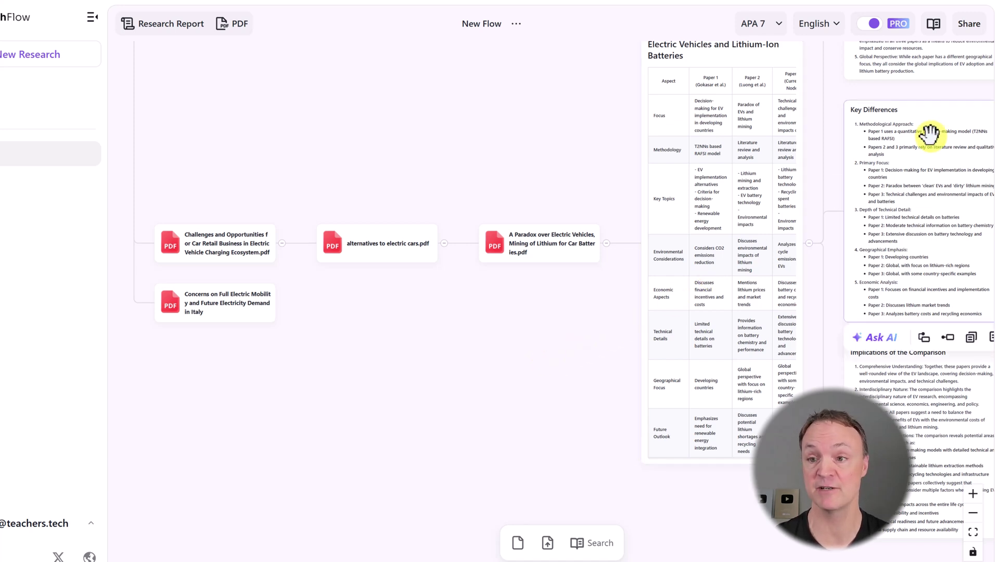
{"action": "left_click", "coordinate": [934, 33]}
{"action": "left_click", "coordinate": [826, 84]}
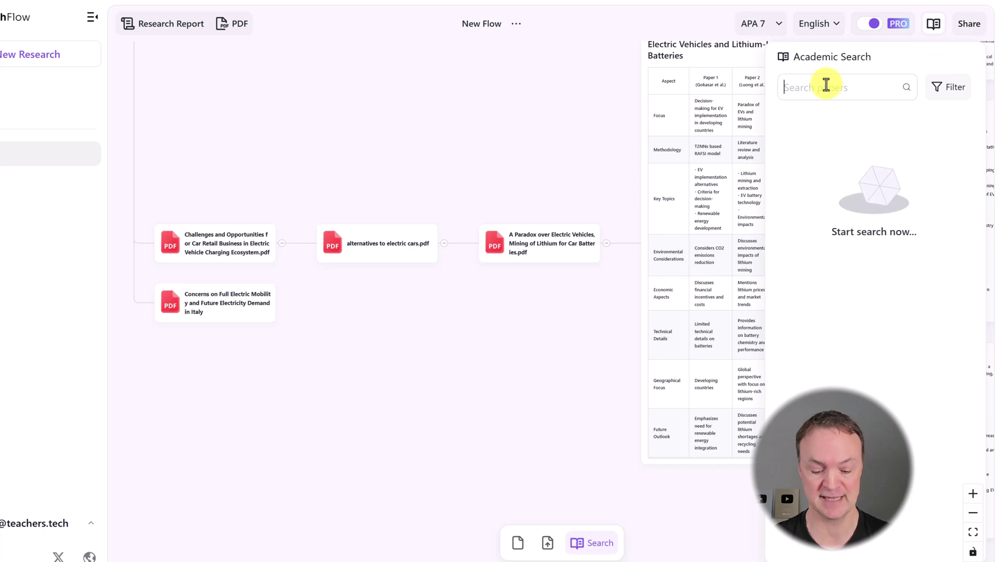
{"action": "type", "text": "Future of Electric Cars"}
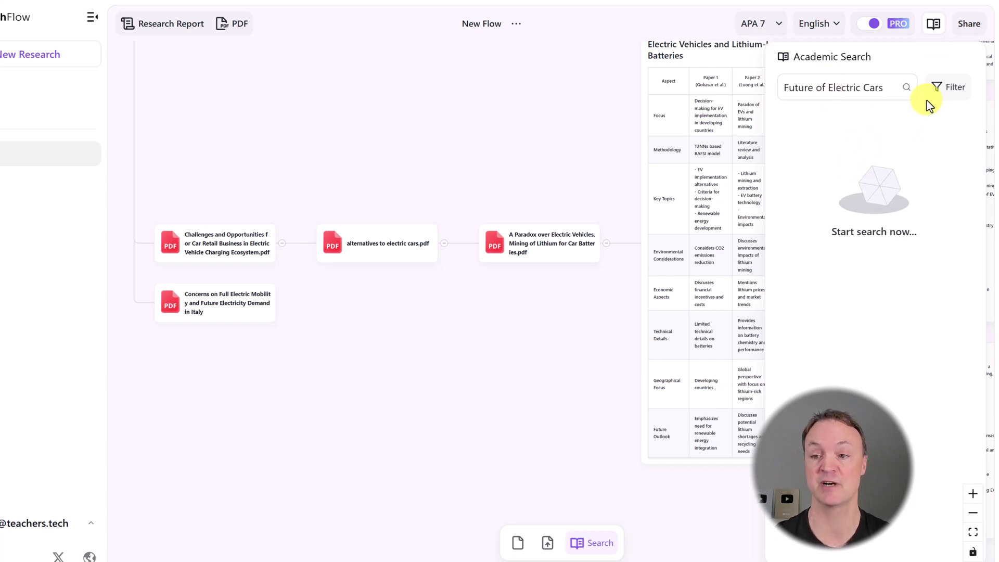
{"action": "left_click", "coordinate": [950, 93]}
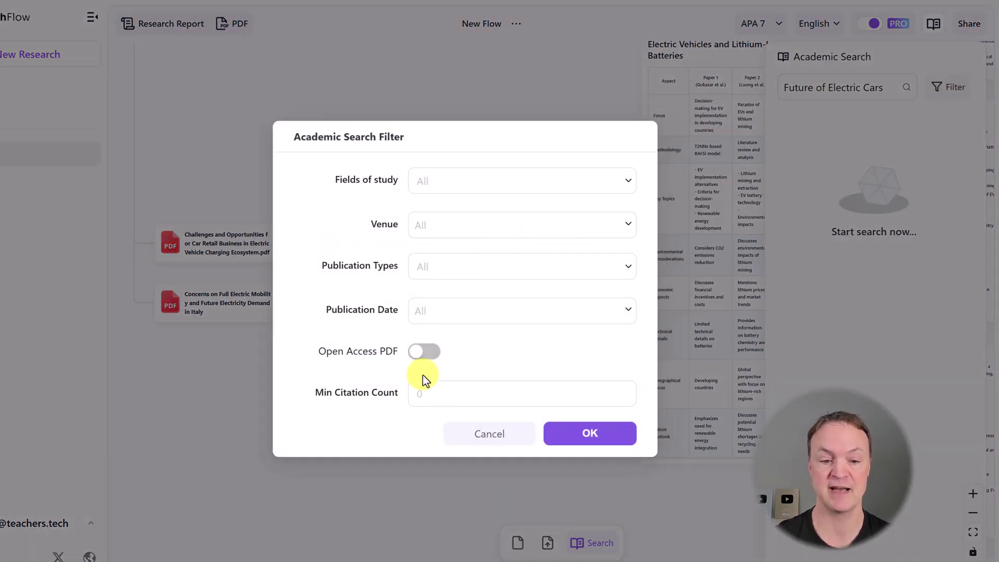
{"action": "left_click", "coordinate": [435, 355]}
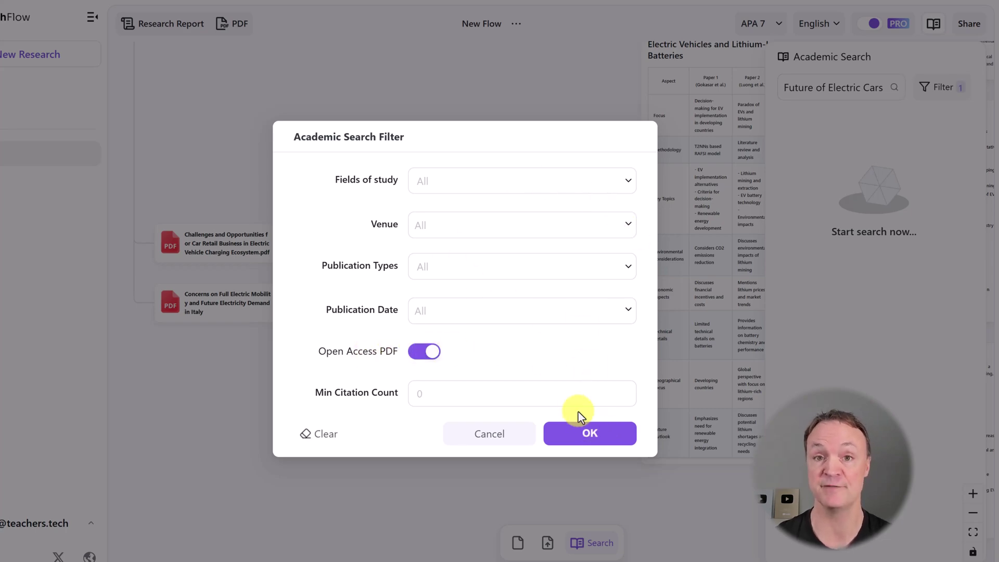
{"action": "left_click", "coordinate": [585, 439]}
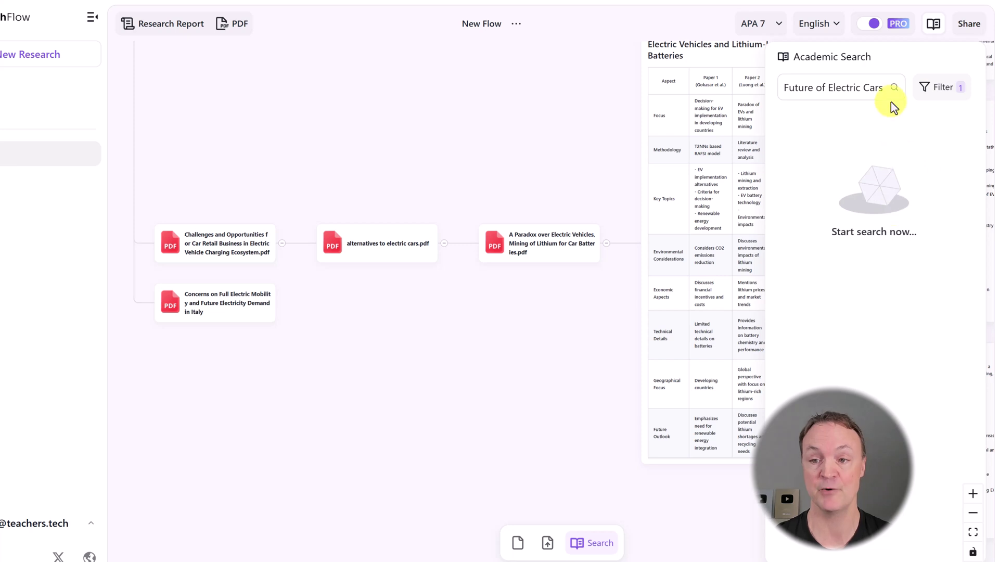
{"action": "left_click", "coordinate": [893, 89]}
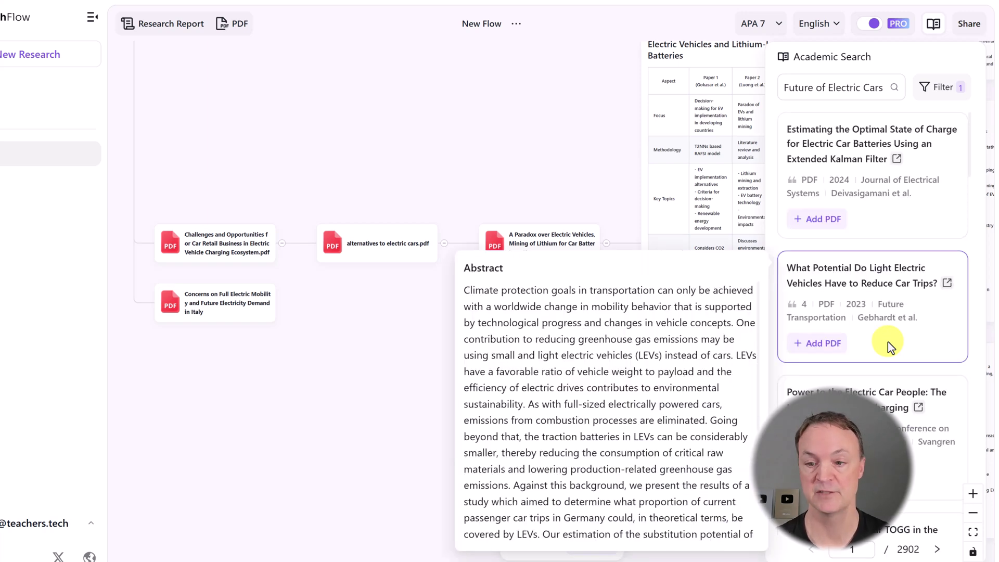
Step: Add the PDF of "A Multi-Disciplinary Approach for the Electrical and Thermal Characterization of Battery Packs—Case Study for an Electric Race Car" to the flow
{"action": "mouse_move", "coordinate": [862, 196]}
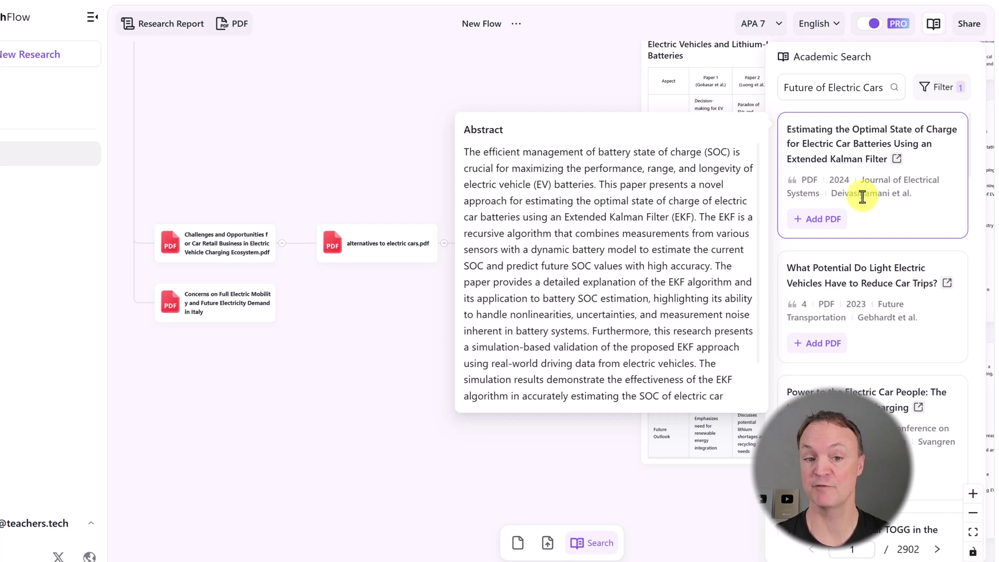
{"action": "scroll", "coordinate": [862, 196], "scroll_direction": "down", "scroll_amount": 8}
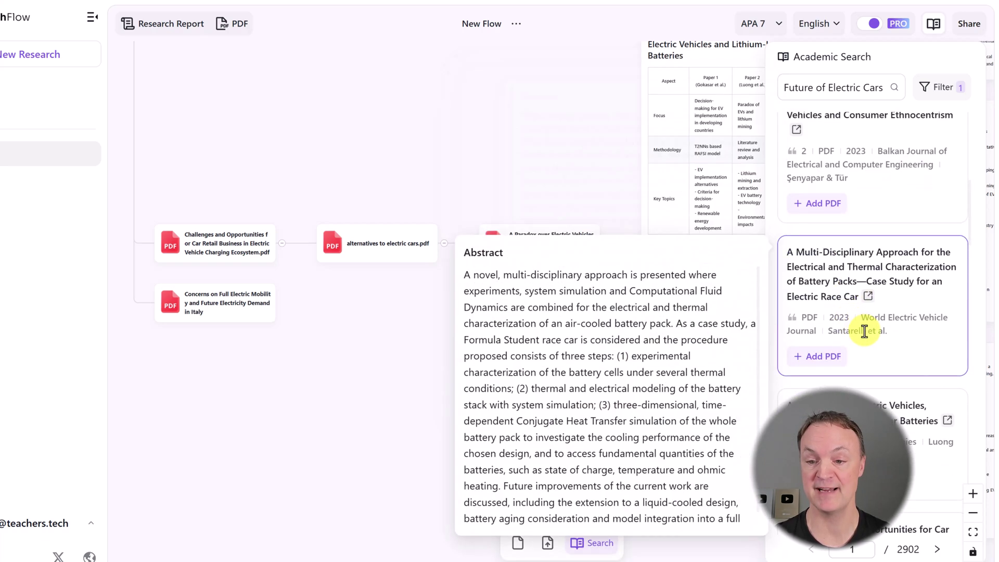
{"action": "scroll", "coordinate": [864, 330], "scroll_direction": "down", "scroll_amount": 1}
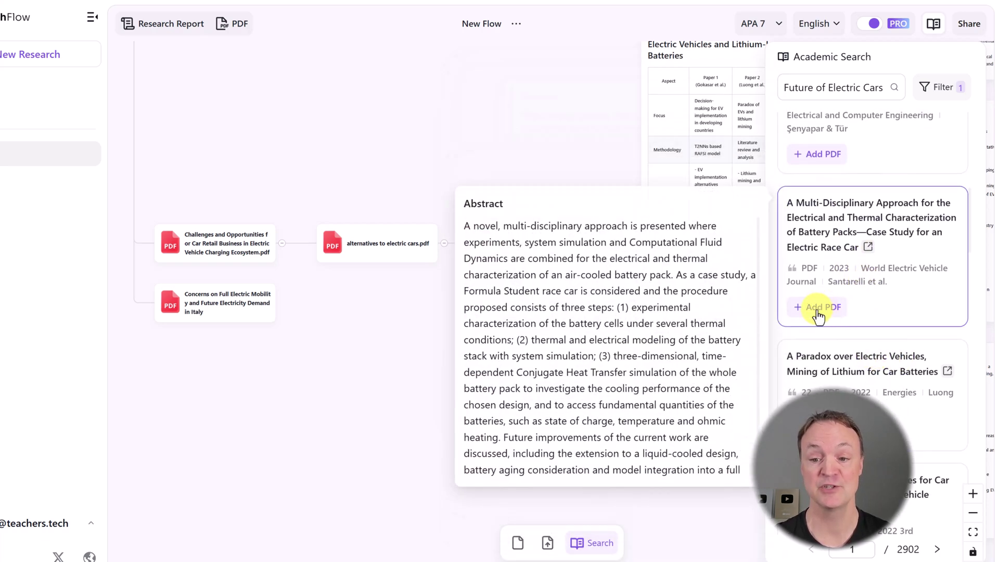
{"action": "left_click", "coordinate": [820, 311]}
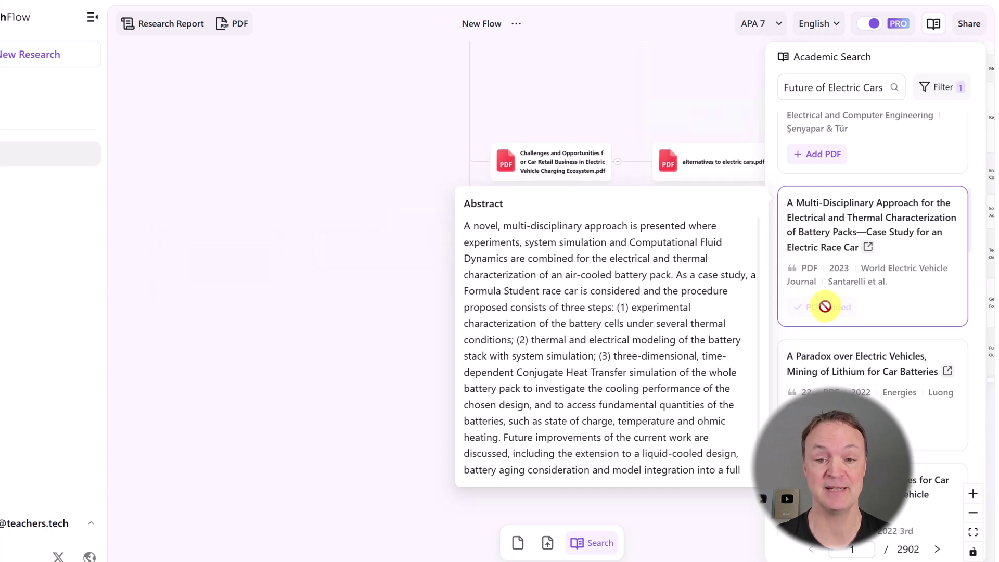
{"action": "mouse_move", "coordinate": [604, 301]}
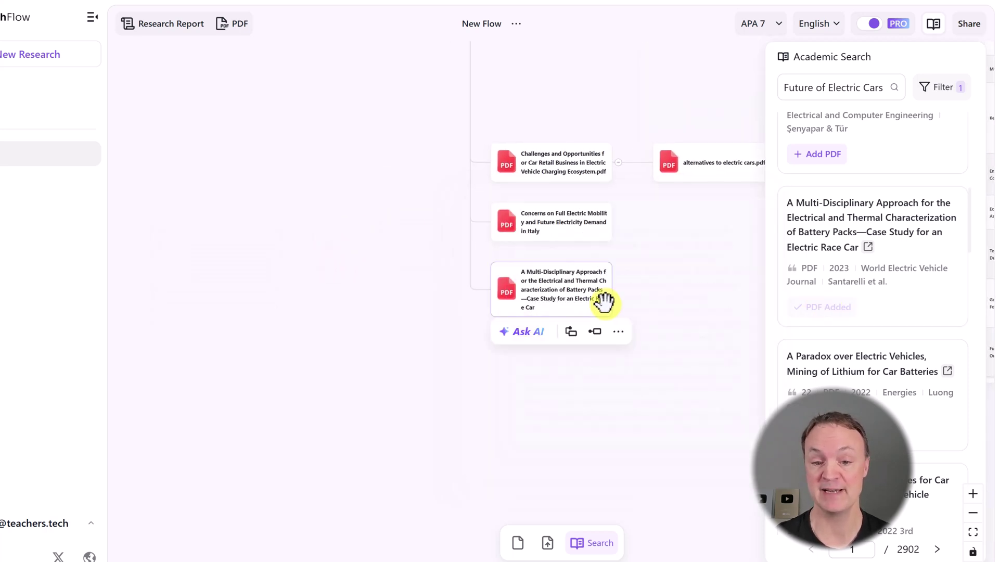
{"action": "left_click", "coordinate": [619, 333]}
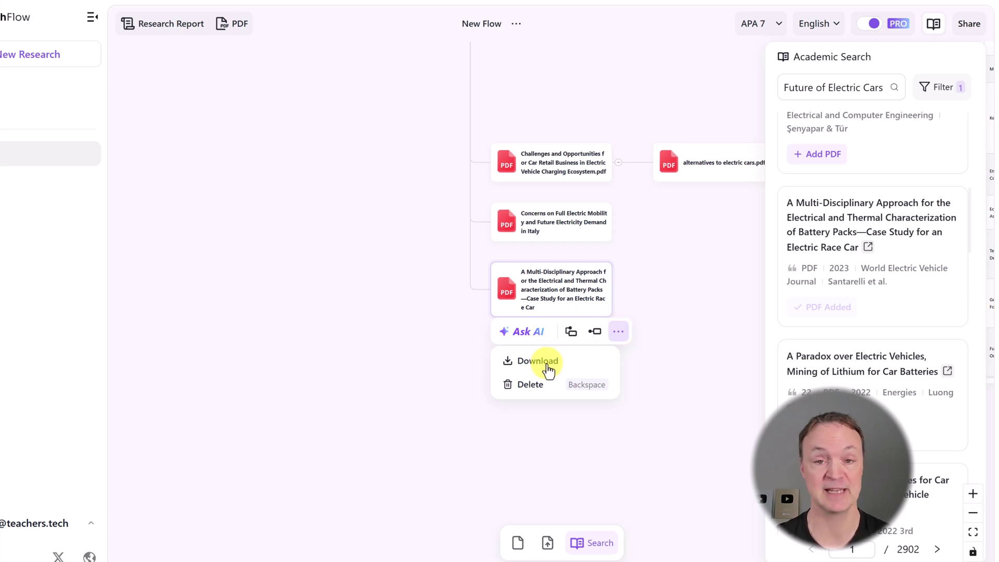
{"action": "left_click", "coordinate": [182, 199]}
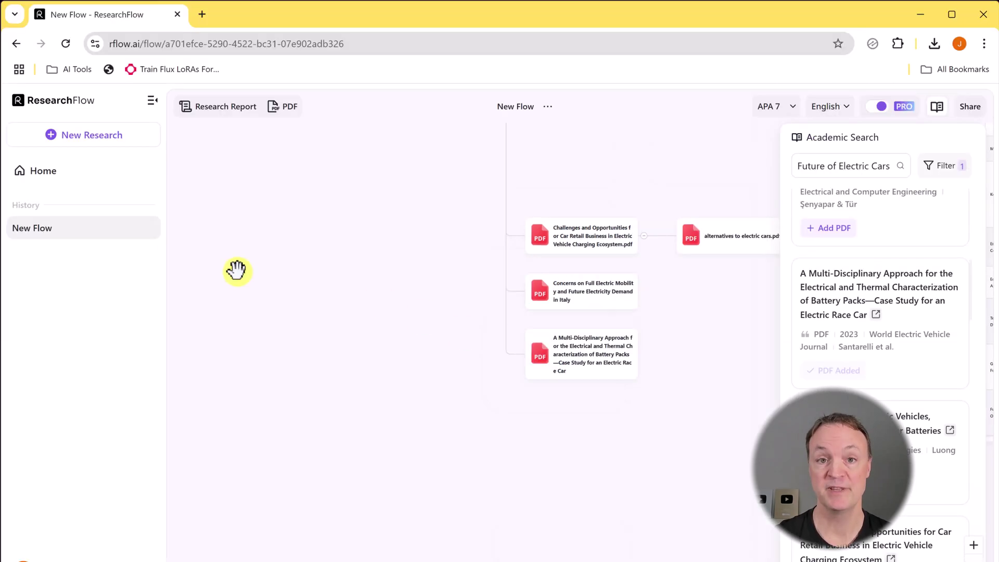
Step: Rename the flow in the history as "Future of Electric Cars"
{"action": "left_click", "coordinate": [148, 234]}
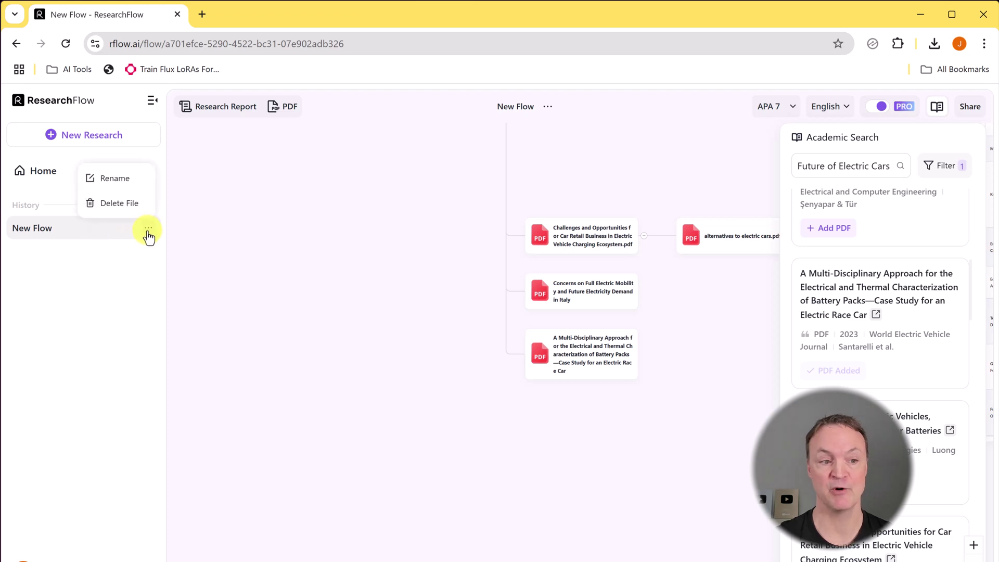
{"action": "left_click", "coordinate": [117, 179]}
{"action": "left_click_drag", "start_coordinate": [72, 229], "coordinate": [2, 221]}
{"action": "type", "text": "Future of Electric Cars"}
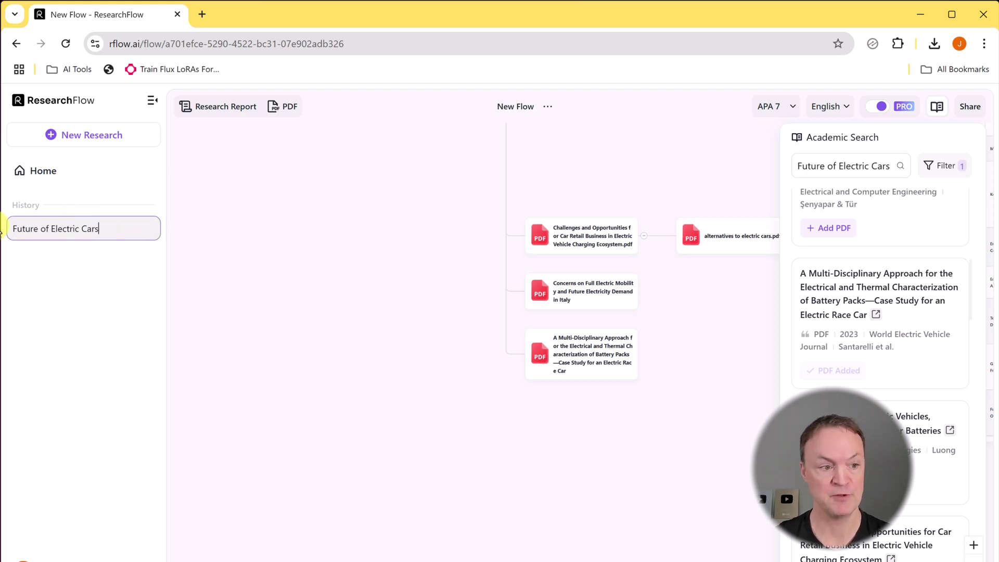
{"action": "left_click", "coordinate": [112, 286]}
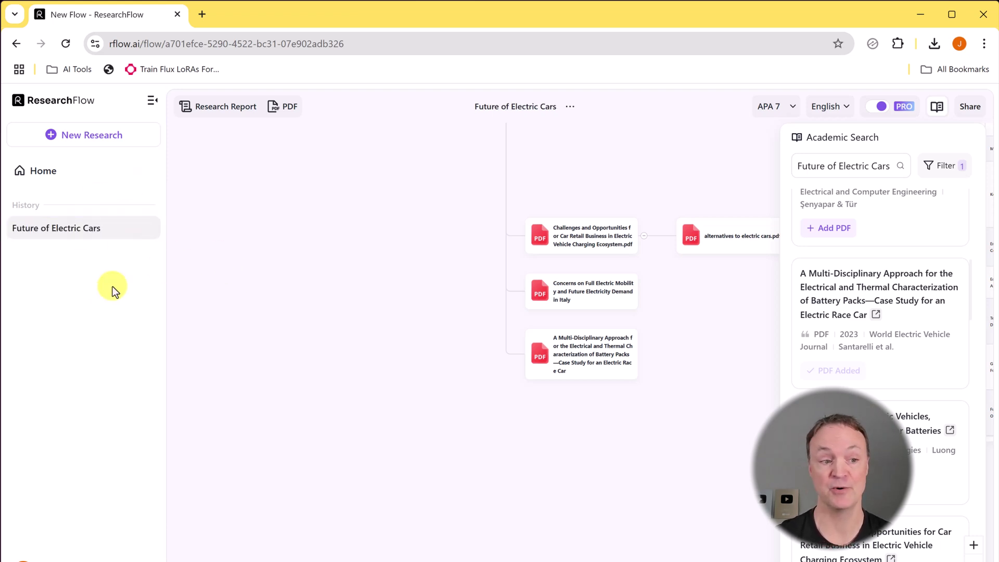
{"action": "left_click", "coordinate": [100, 137]}
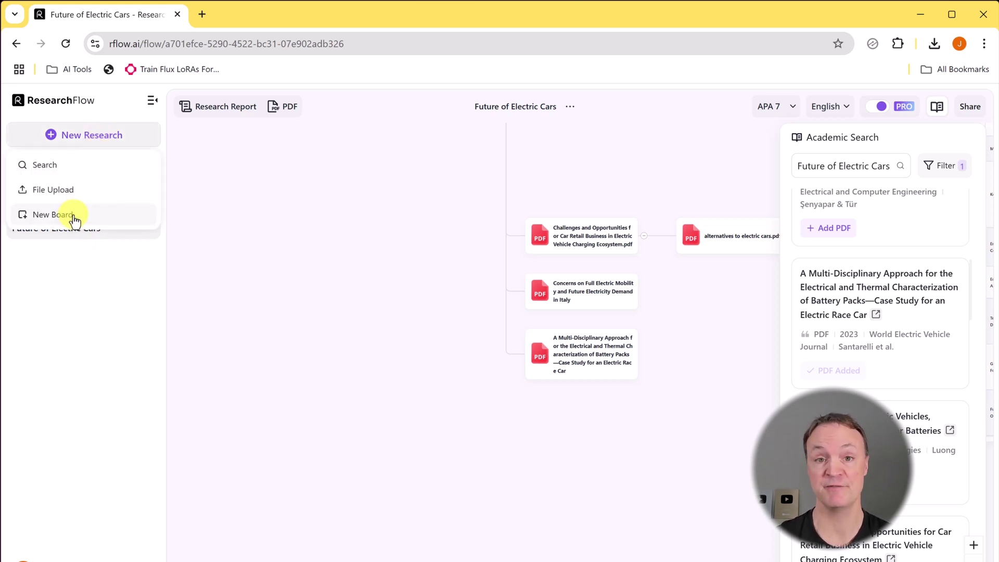
{"action": "left_click", "coordinate": [412, 270]}
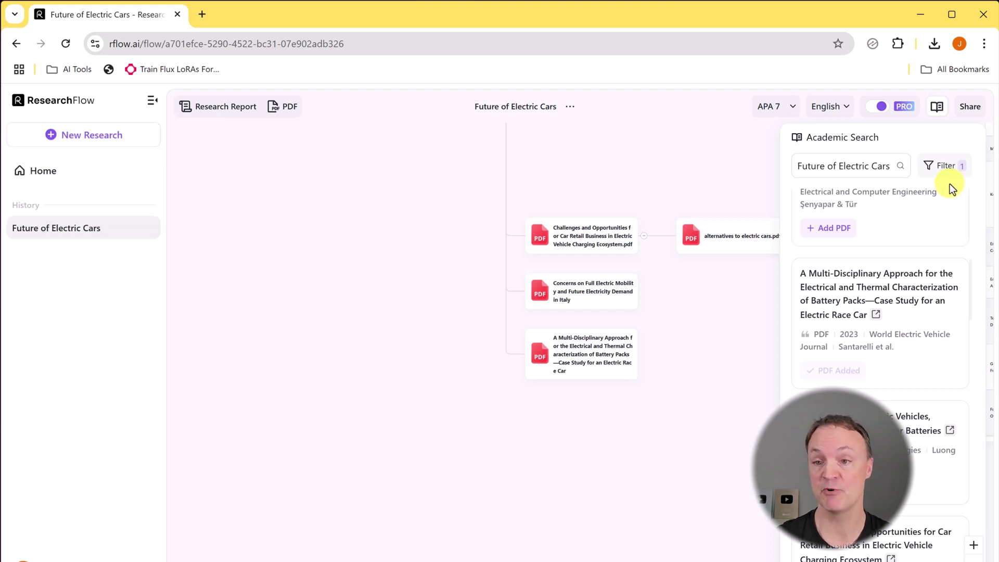
Step: Make the flow shareable so that anyone with the link can view it
{"action": "left_click", "coordinate": [977, 116]}
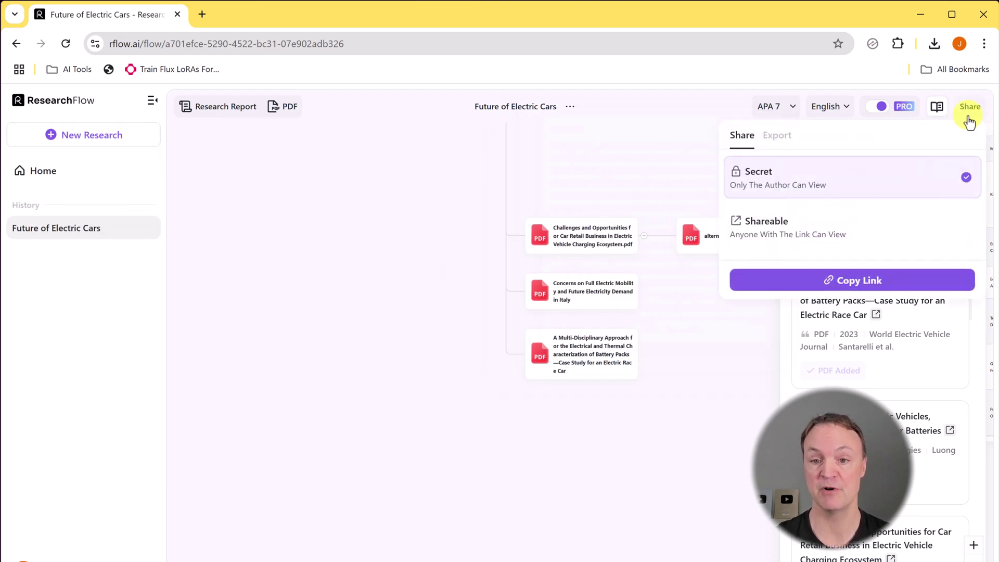
{"action": "left_click", "coordinate": [781, 236]}
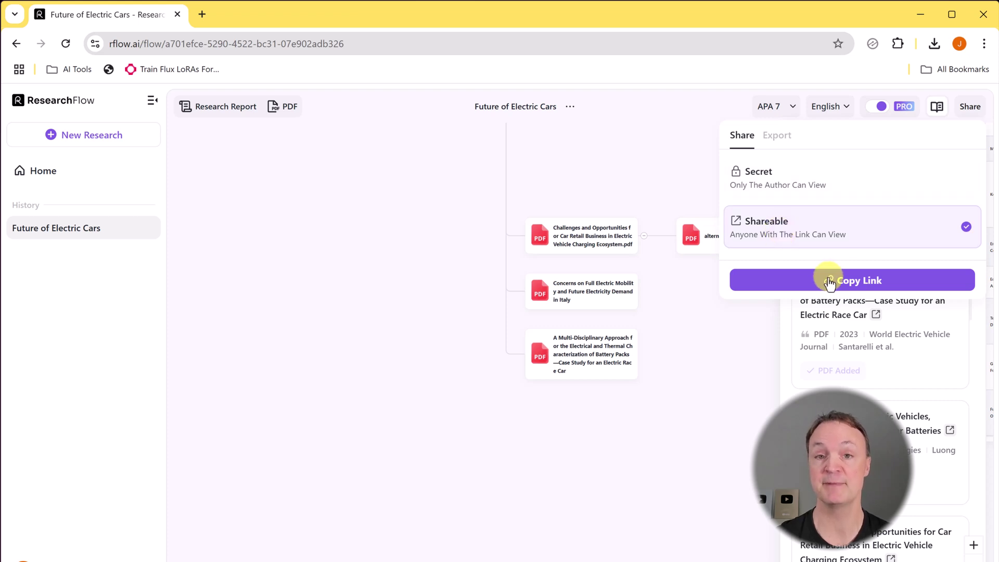
Step: Review the flow's export settings, checking the available export types and the output formats for a mind map
{"action": "left_click", "coordinate": [781, 136]}
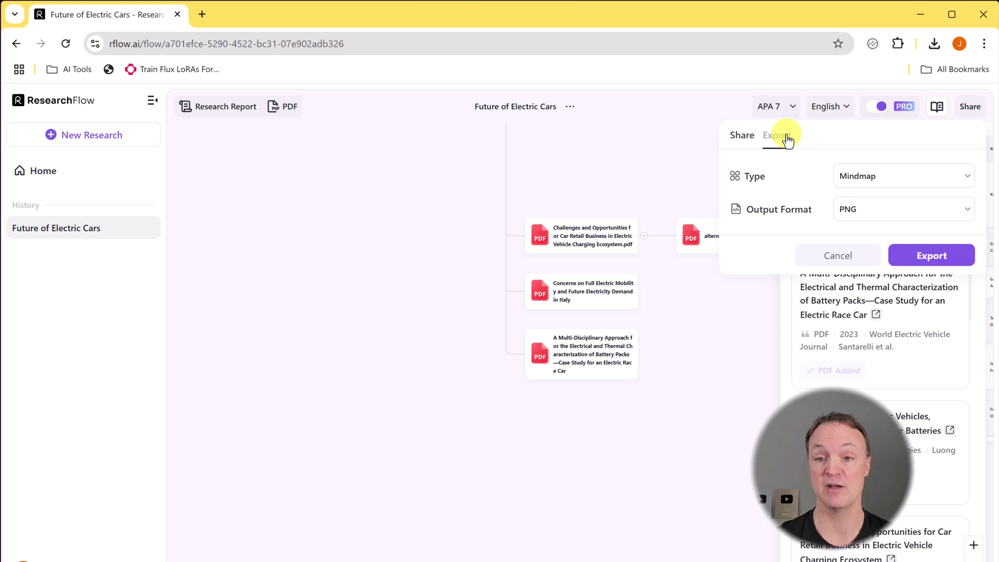
{"action": "left_click", "coordinate": [906, 183]}
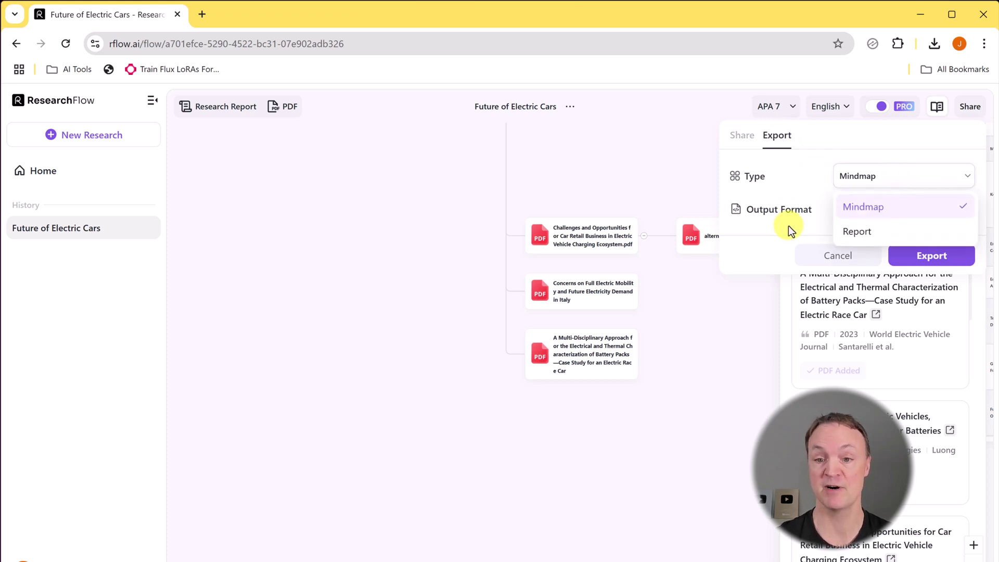
{"action": "left_click", "coordinate": [791, 228]}
{"action": "left_click", "coordinate": [914, 214]}
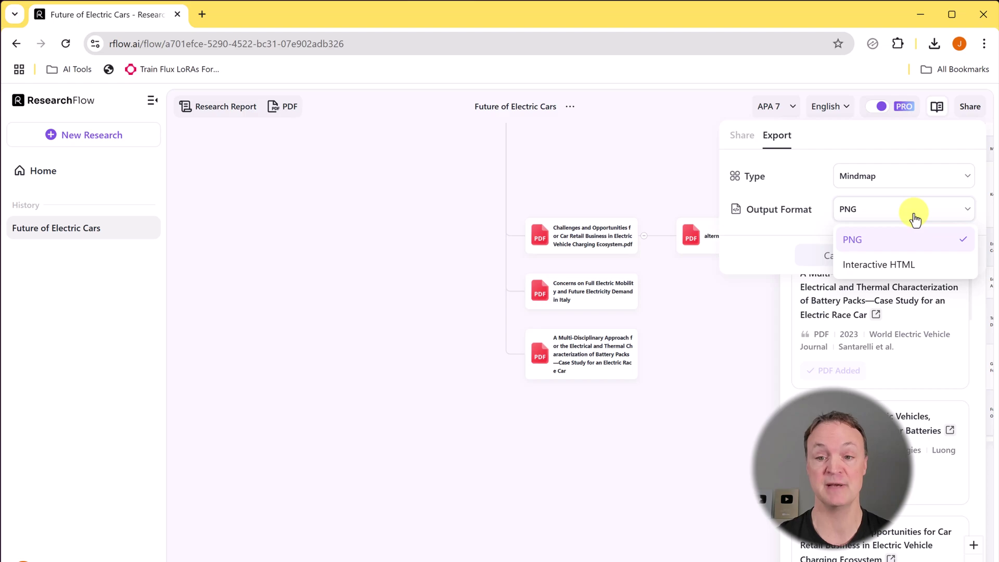